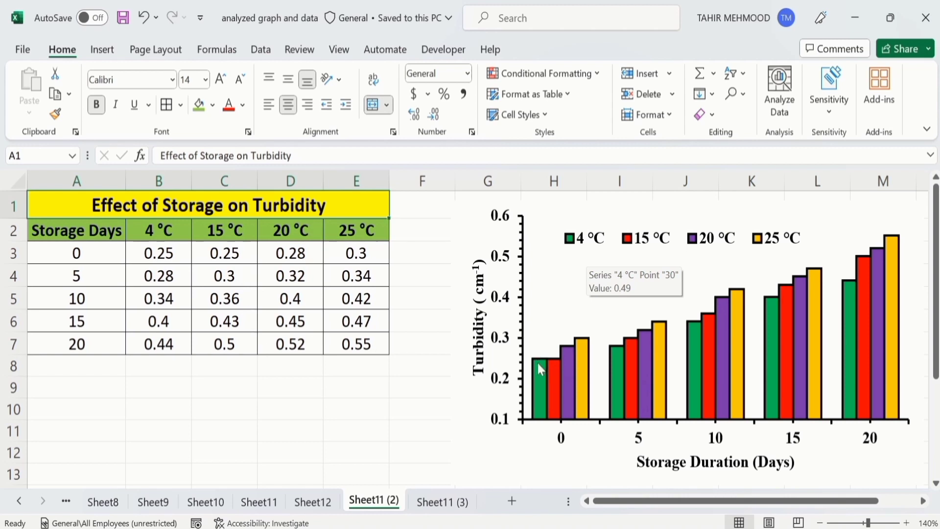
Select the 4 °C and 15 °C series in the finished Sheet11 (2) chart to inspect them.
left_click(539, 381)
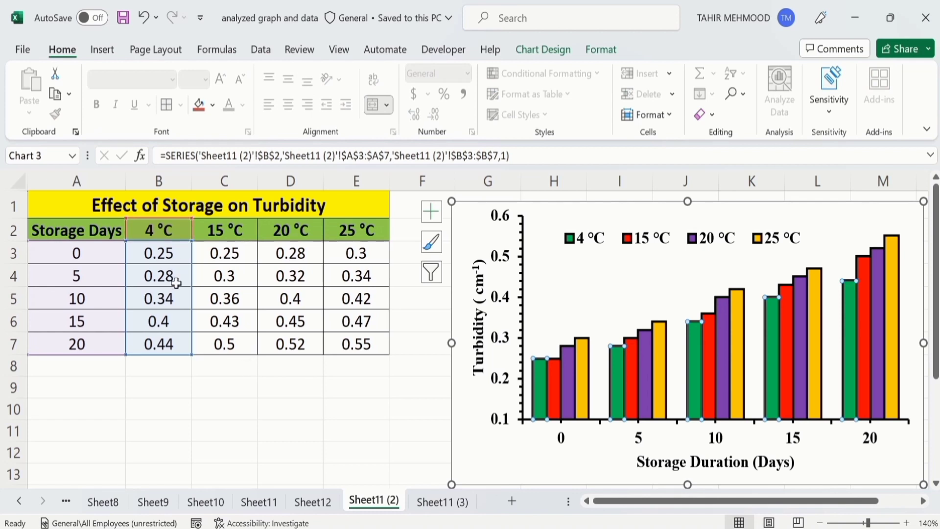
left_click(554, 380)
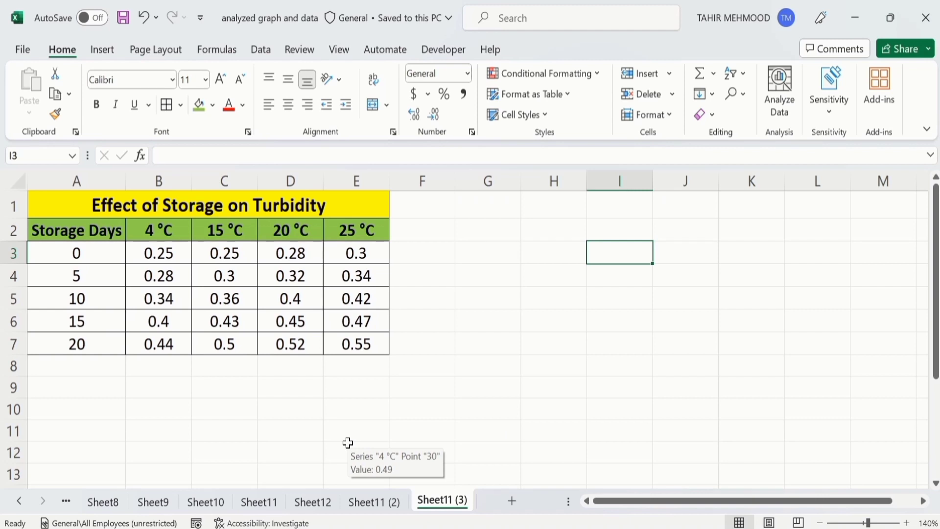
left_click(367, 350)
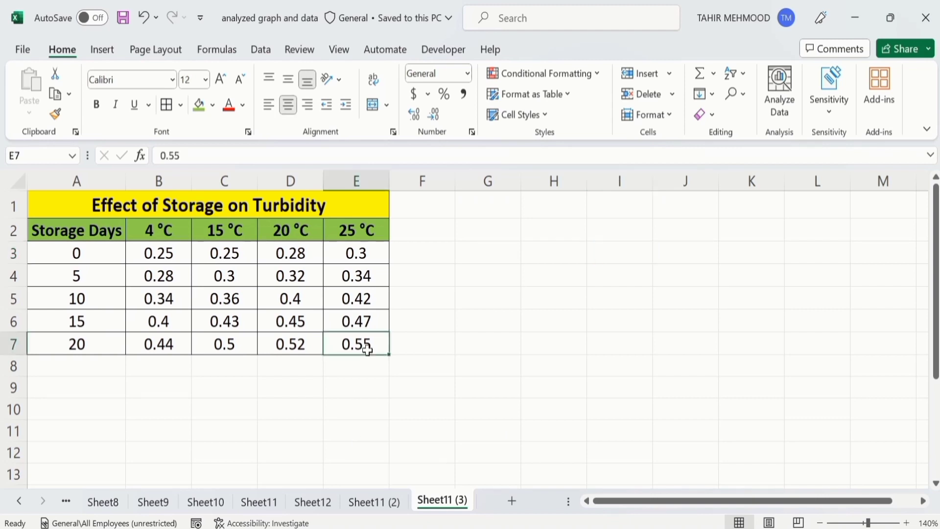
left_click_drag(368, 351, 113, 233)
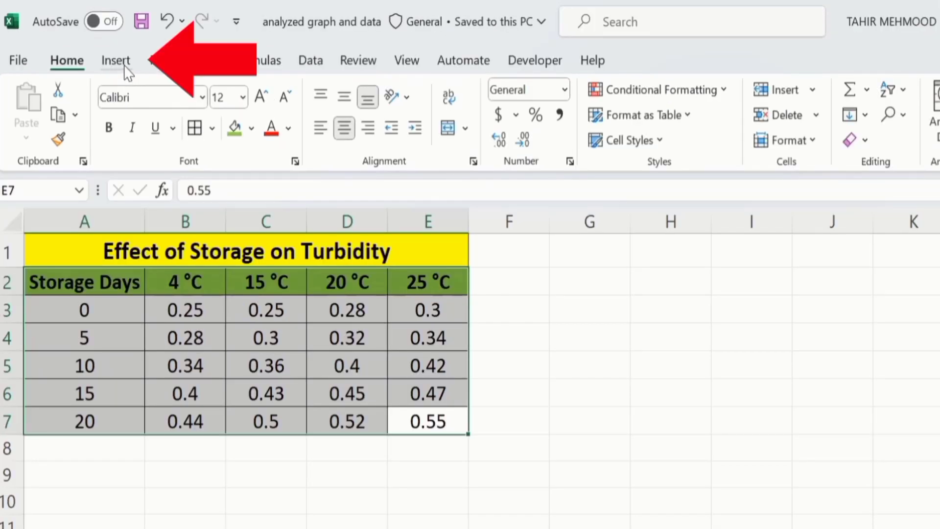
left_click(108, 55)
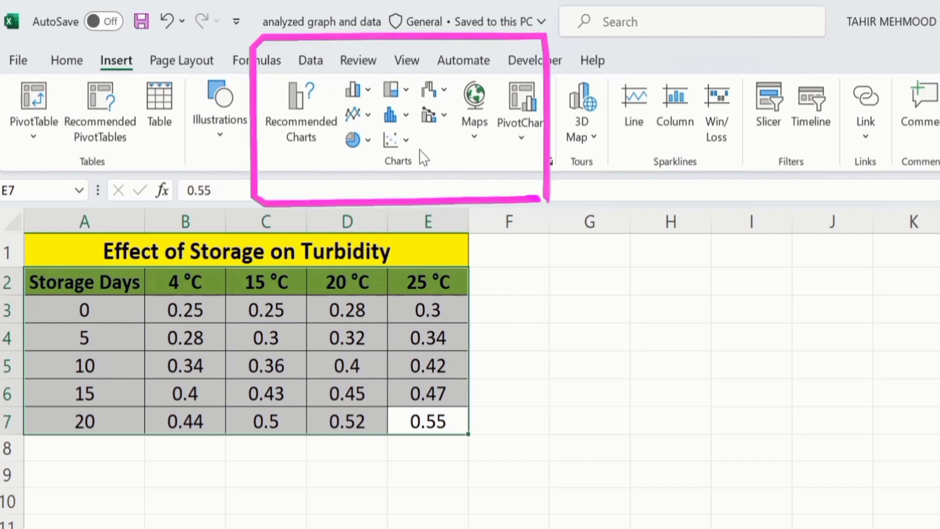
left_click(368, 91)
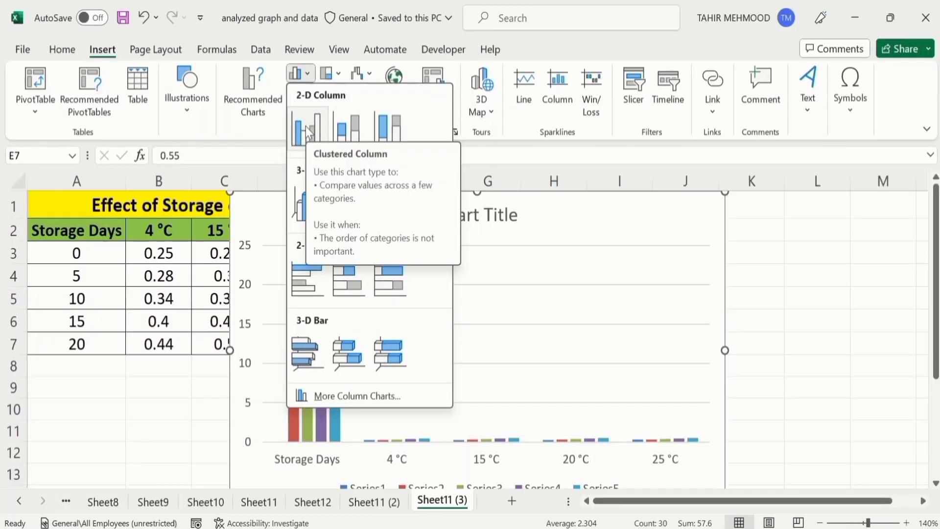
left_click(365, 153)
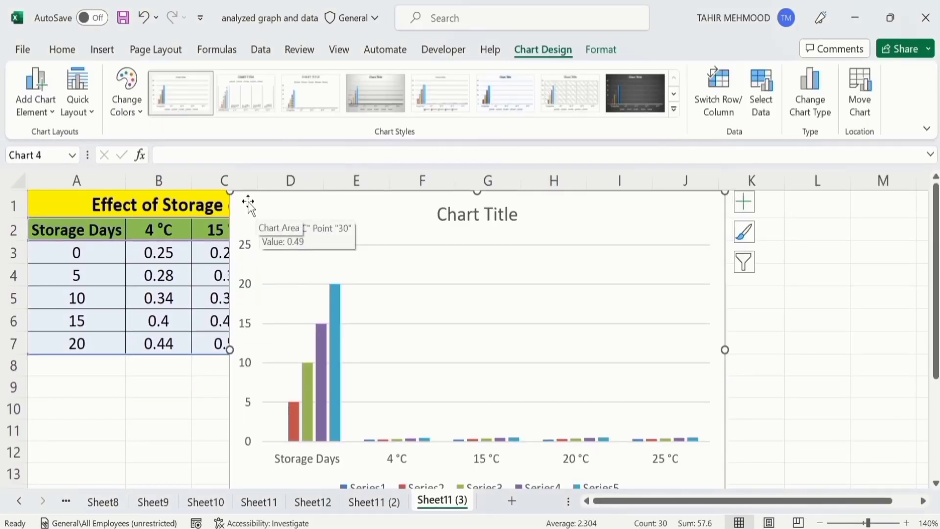
left_click_drag(248, 201, 382, 205)
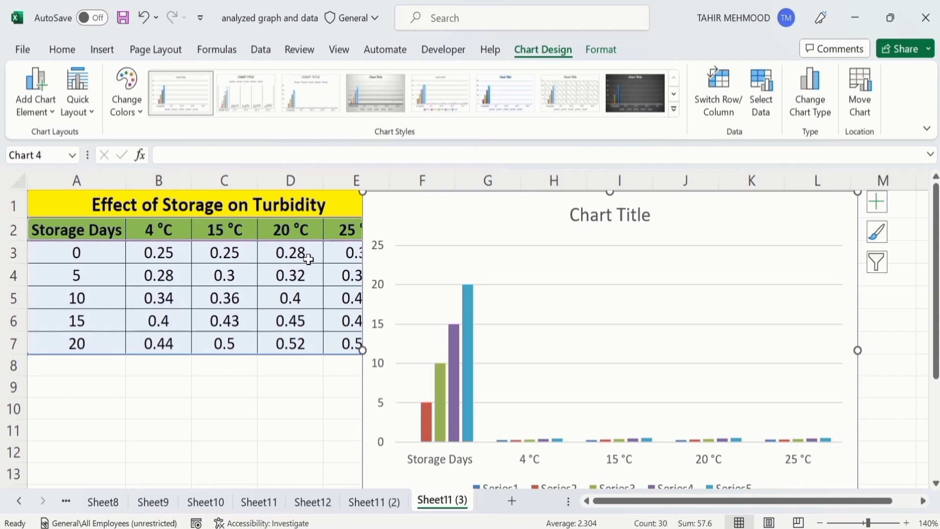
left_click(456, 211)
key("Delete")
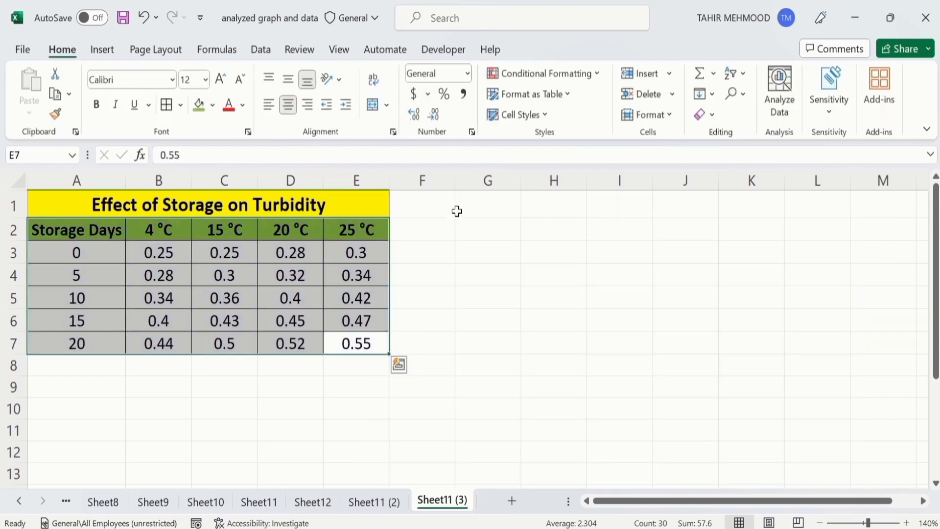
Delete the Storage Days label from cell A2 and reselect the table A2:E7.
left_click(442, 262)
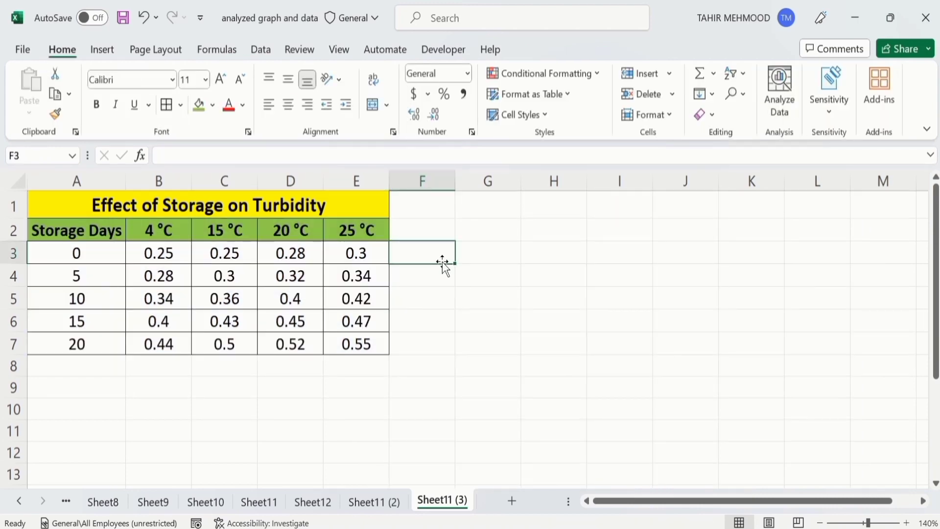
left_click(103, 233)
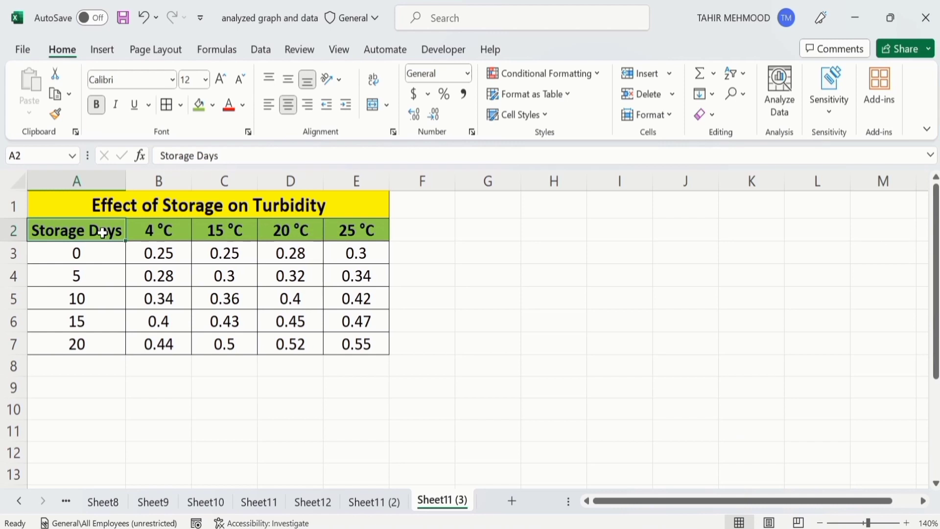
key("Delete")
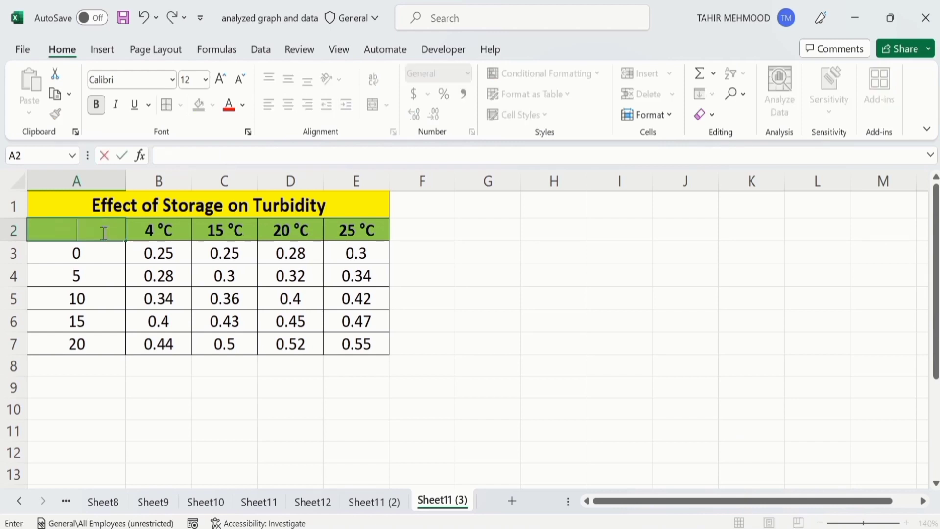
left_click(94, 392)
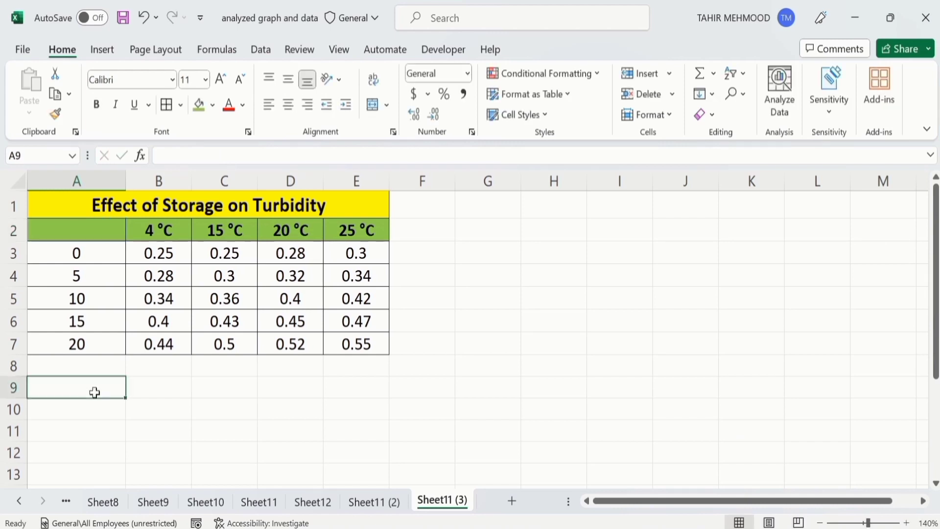
left_click(103, 231)
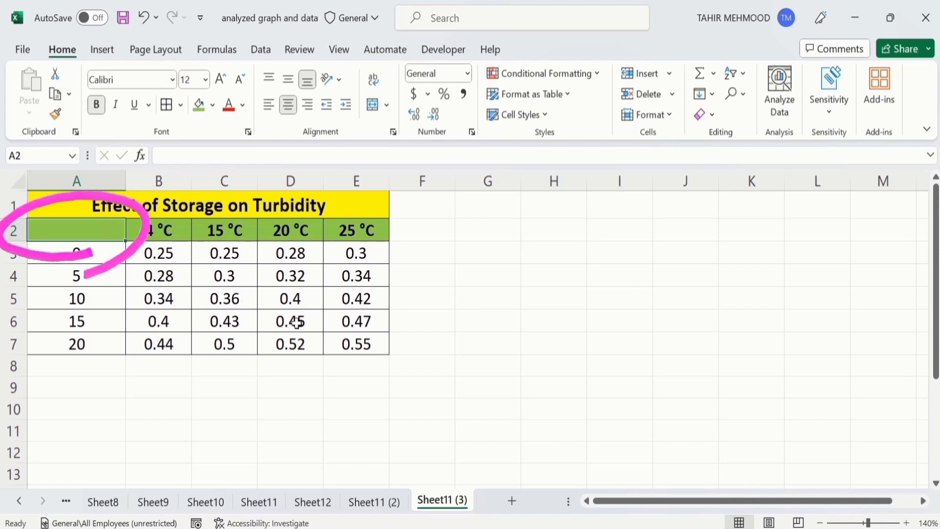
left_click(361, 344)
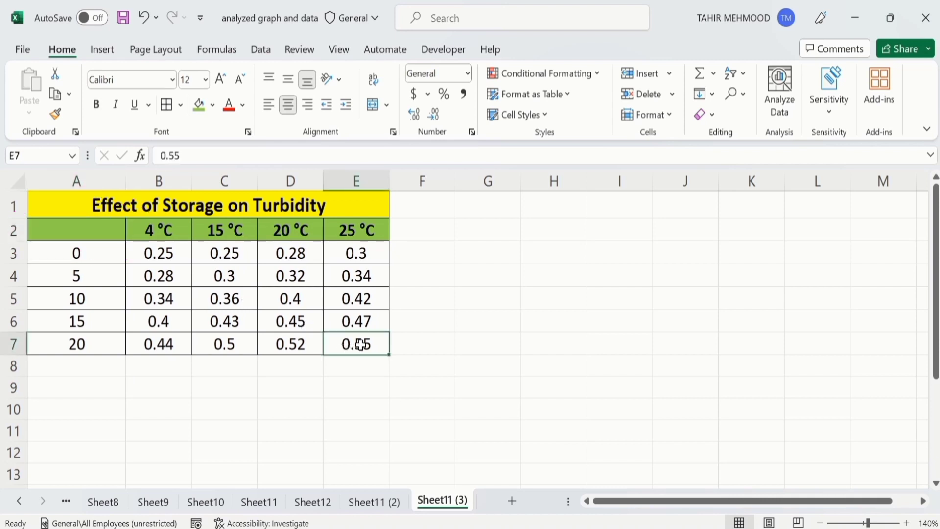
left_click_drag(360, 344, 110, 235)
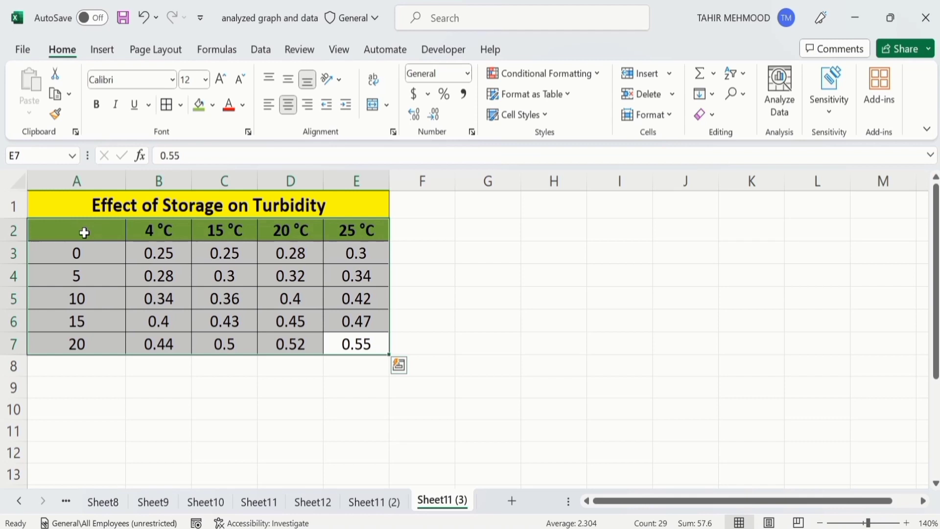
Insert a clustered column chart from A2:E7 and move it beside the table.
left_click(107, 51)
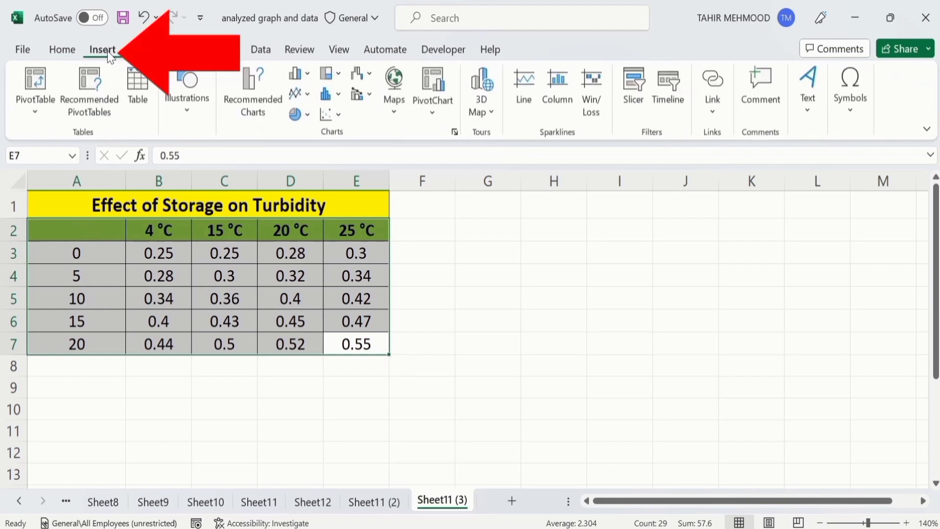
left_click(309, 75)
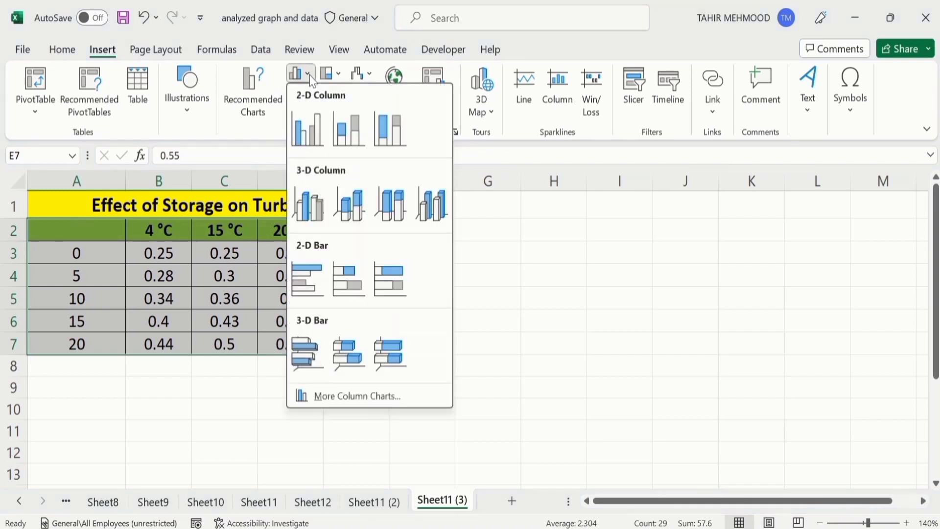
left_click(304, 131)
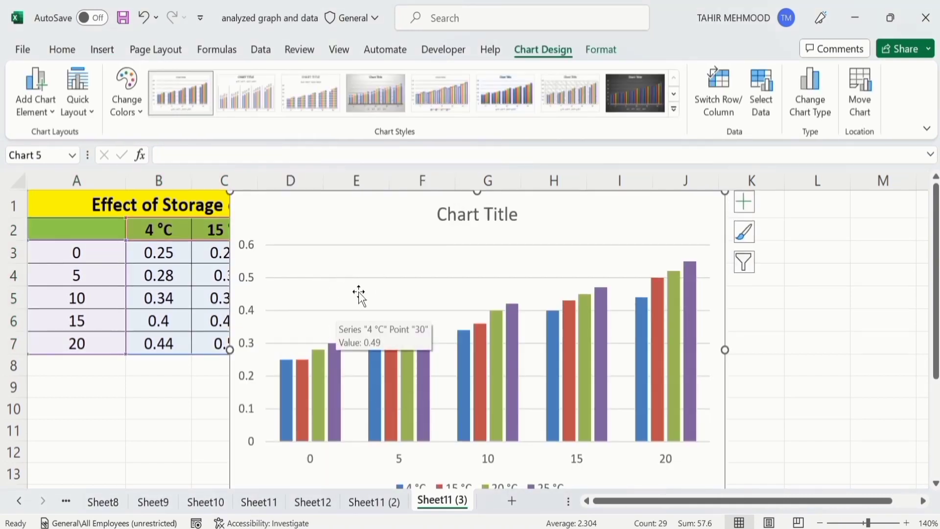
left_click_drag(275, 207, 481, 214)
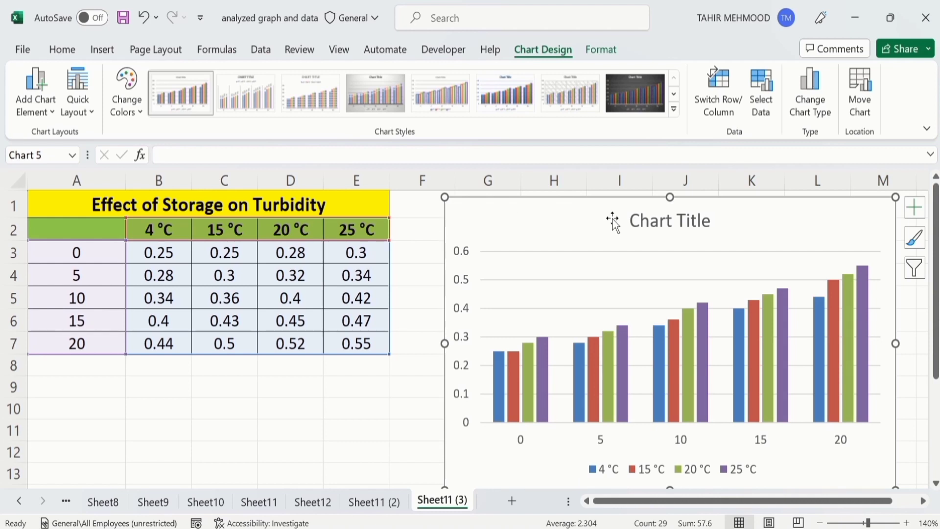
Add axis titles to the column chart and remove its horizontal gridlines.
left_click(914, 208)
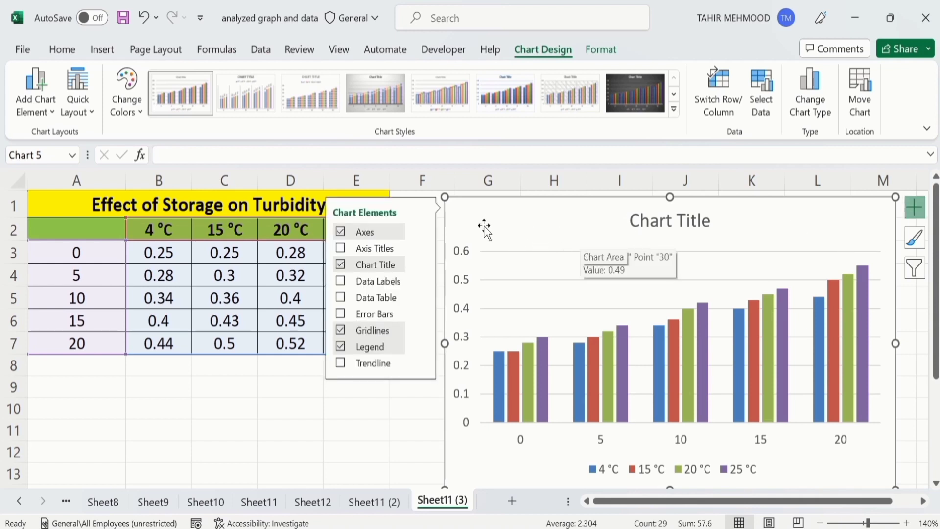
left_click(341, 249)
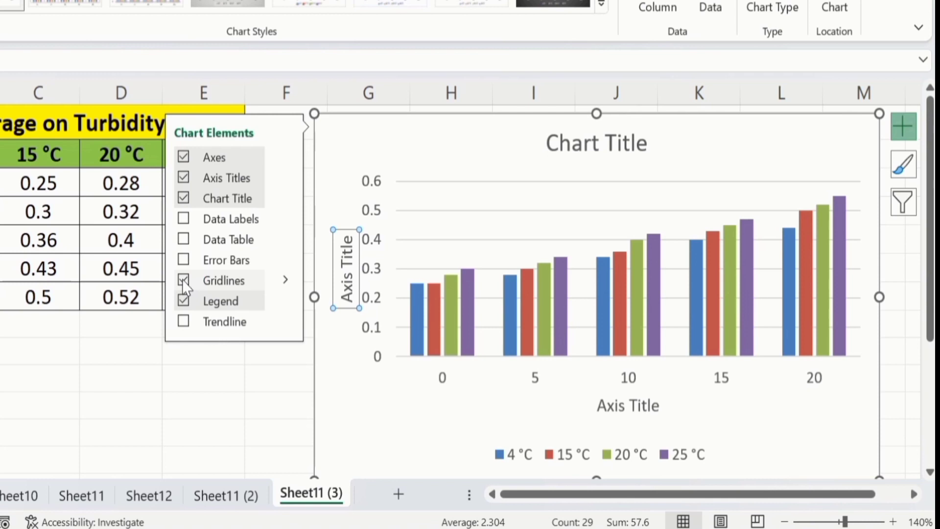
left_click(183, 281)
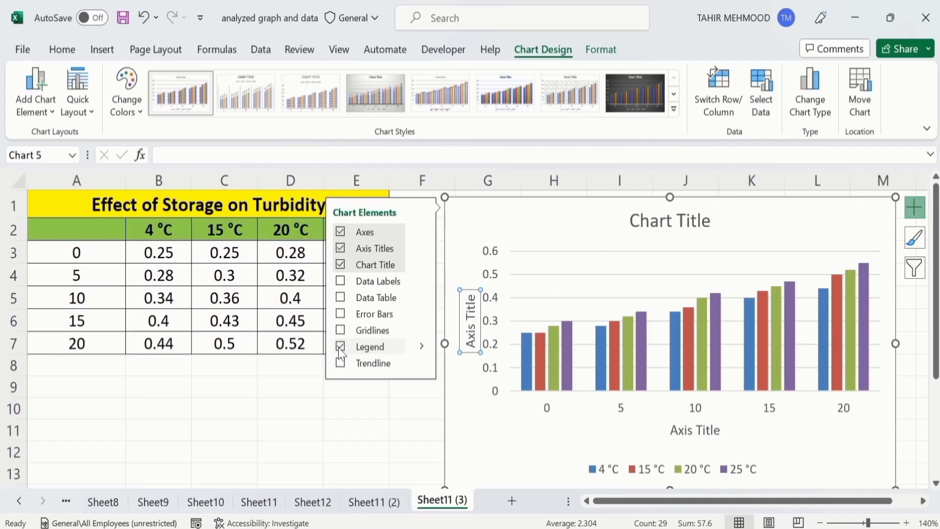
left_click(381, 429)
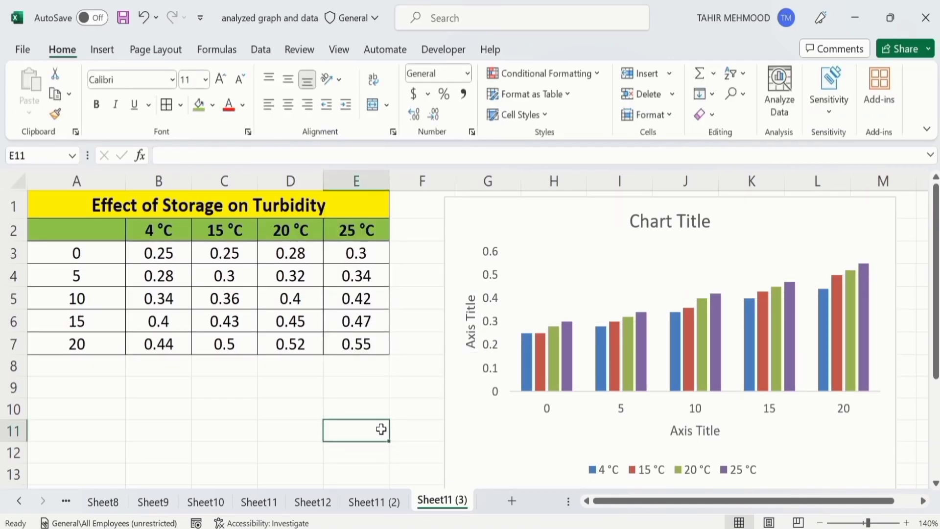
Link the chart title to the table heading in cell A1, 'Effect of Storage on Turbidity'.
left_click(661, 226)
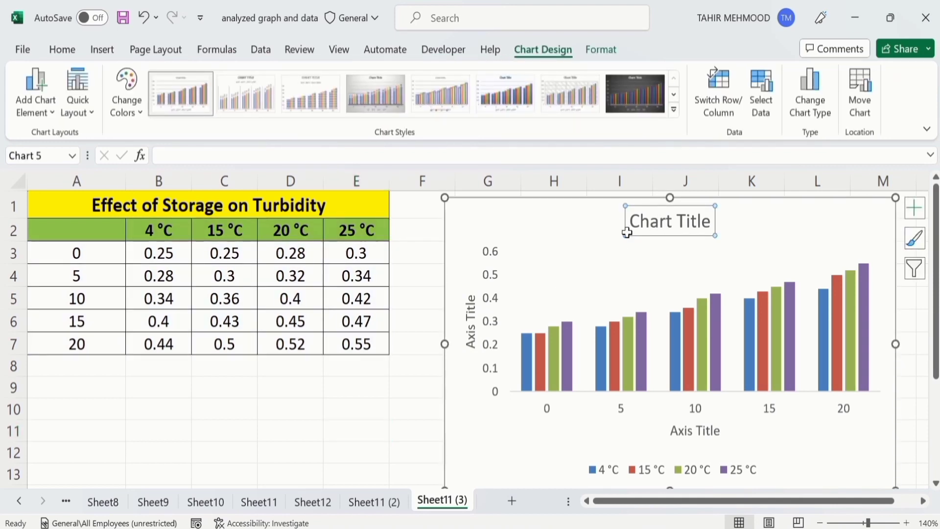
left_click(218, 153)
type("=")
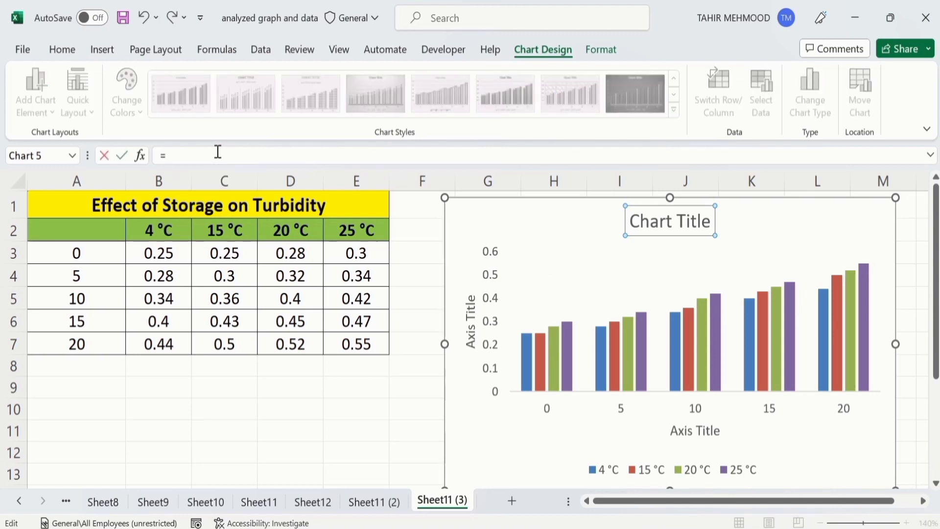
left_click(201, 208)
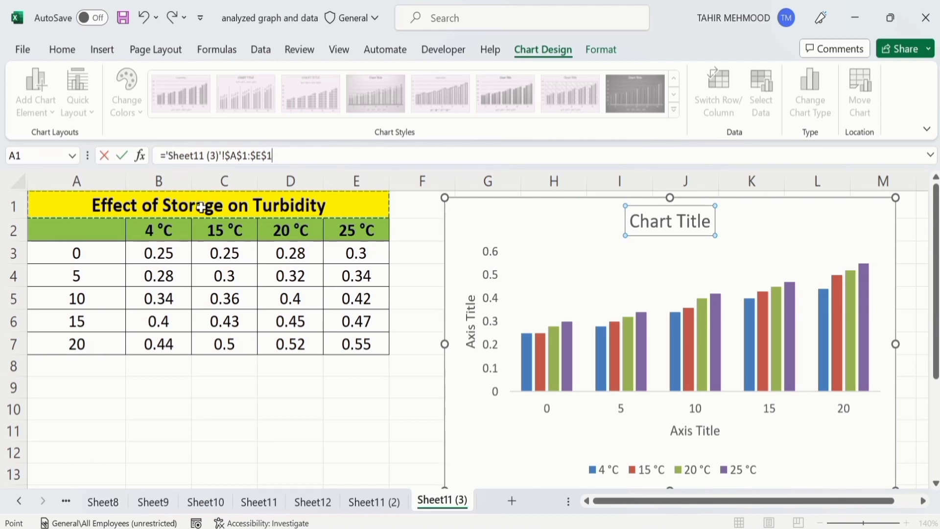
key("Return")
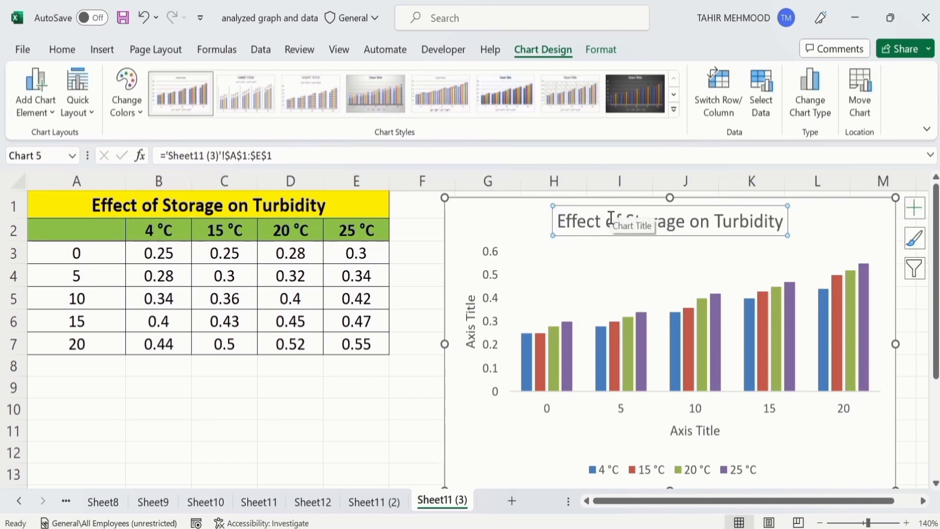
Make the chart title bold at 14 pt.
left_click(68, 52)
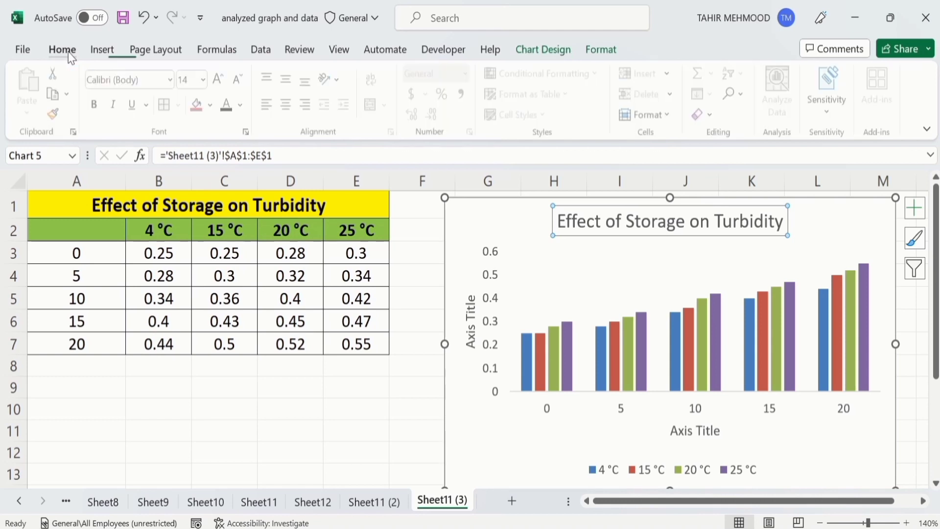
left_click(97, 105)
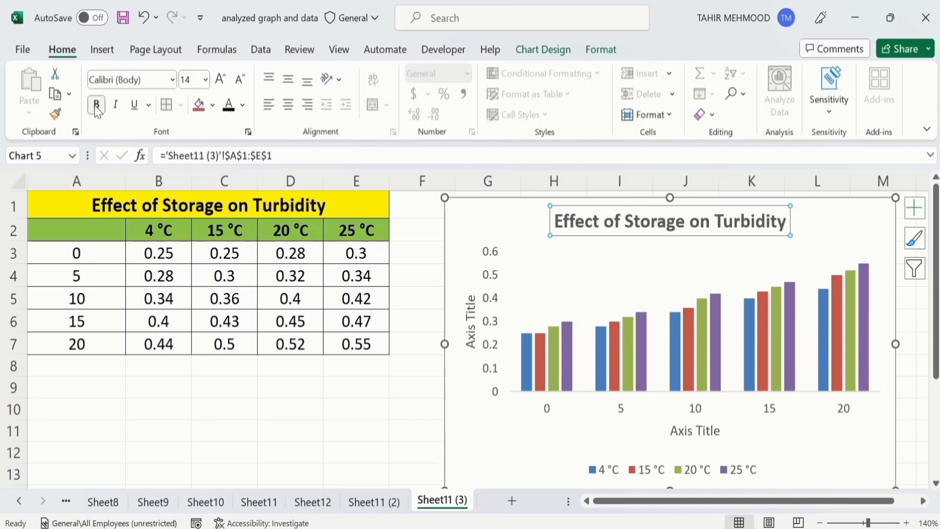
left_click(206, 79)
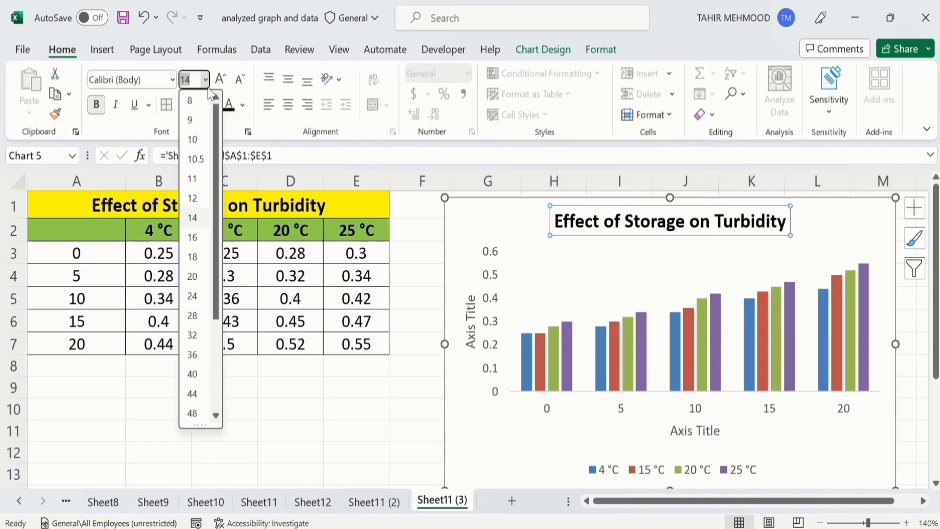
left_click(198, 217)
left_click(390, 408)
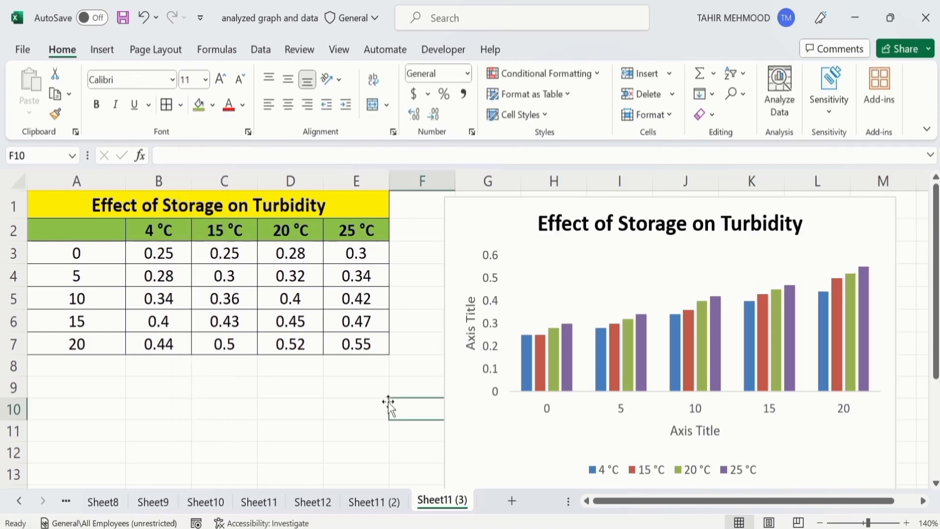
left_click(471, 331)
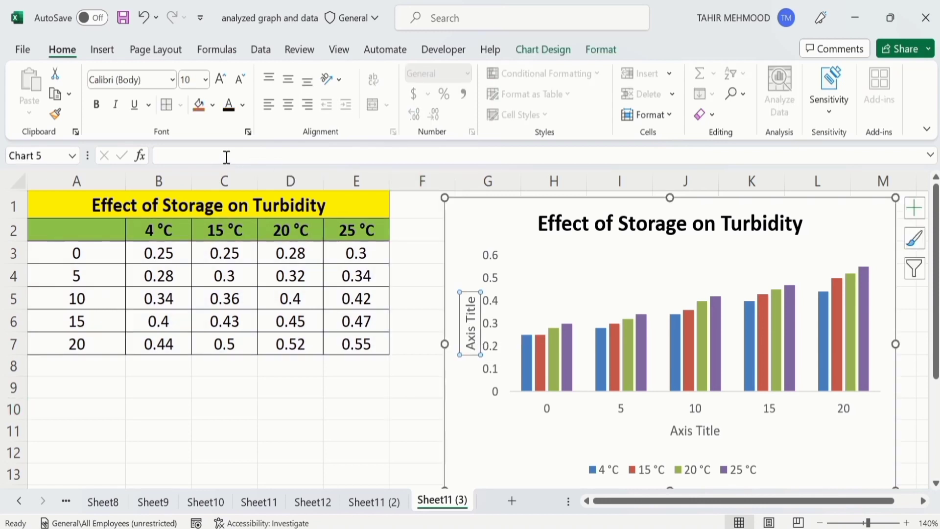
Rename the vertical axis title to 'Turbidity'.
type("Turbi")
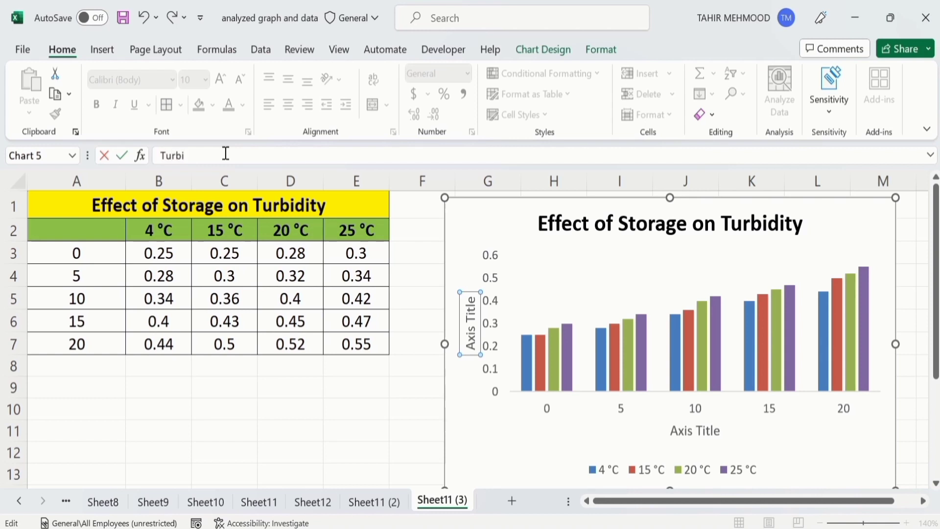
type("dity")
key("Return")
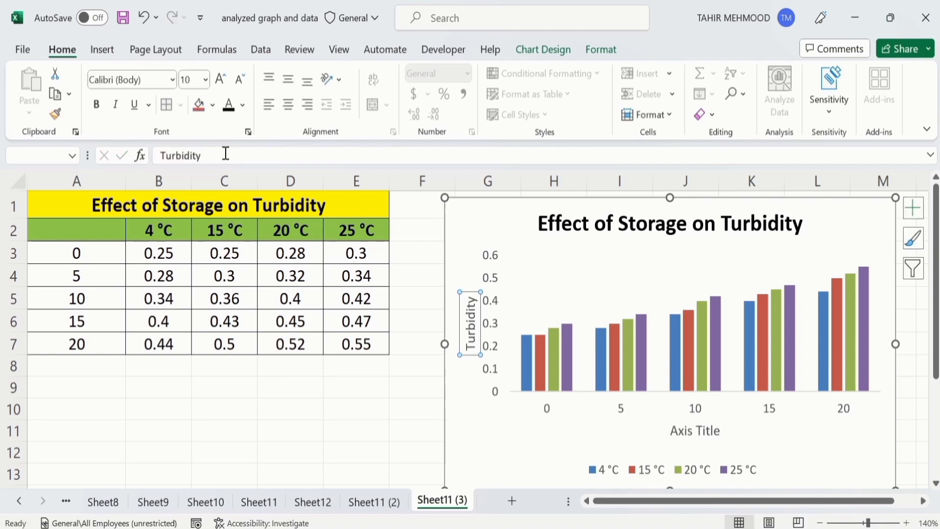
Make the Turbidity title bold black 12 pt and copy that formatting to the horizontal axis title.
left_click(229, 110)
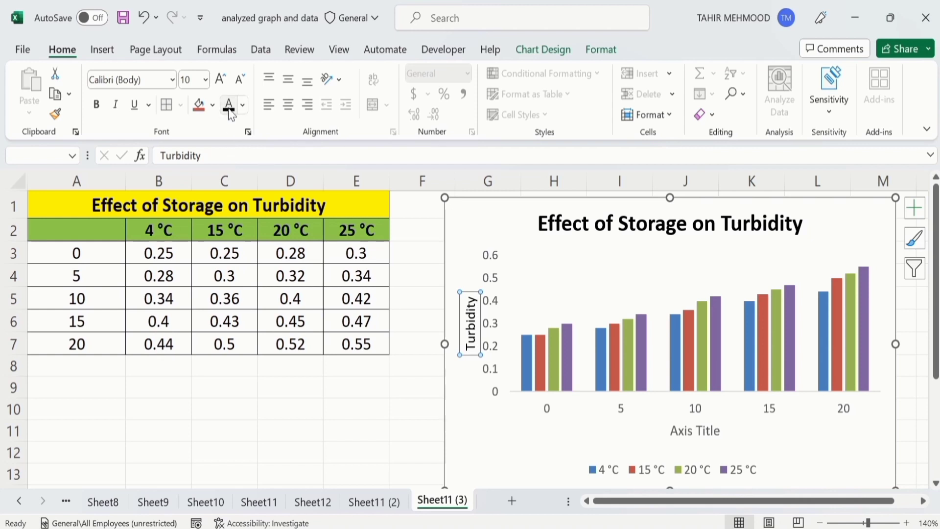
left_click(205, 84)
left_click(193, 197)
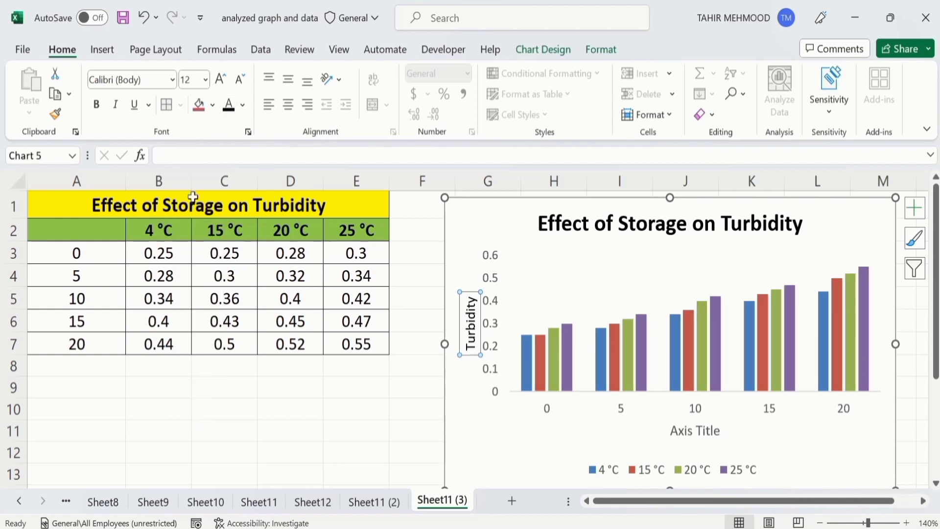
left_click(97, 110)
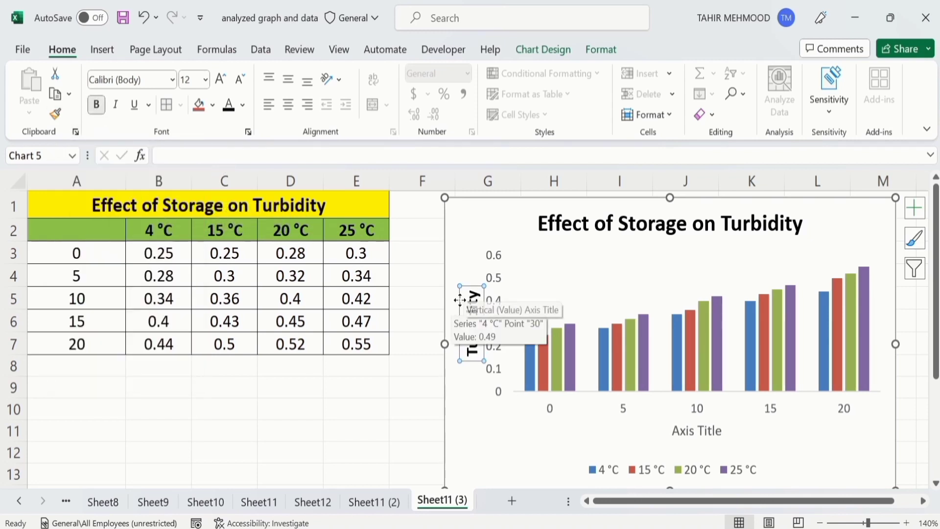
left_click(56, 114)
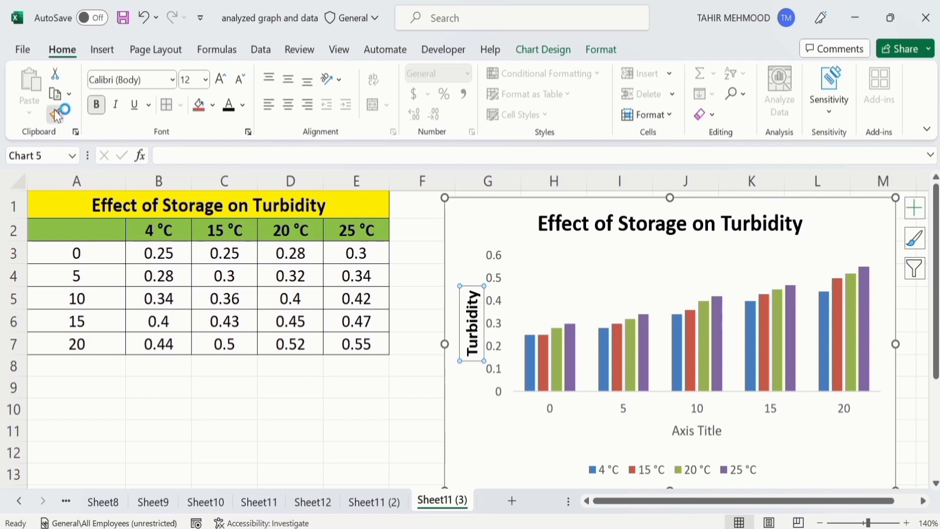
left_click(685, 427)
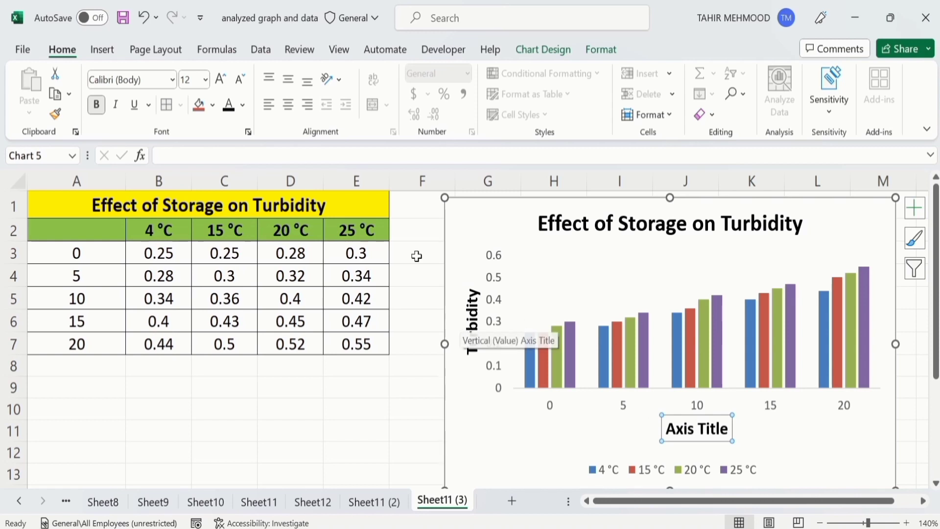
Change the horizontal axis title text to 'Storage Days'.
left_click(213, 154)
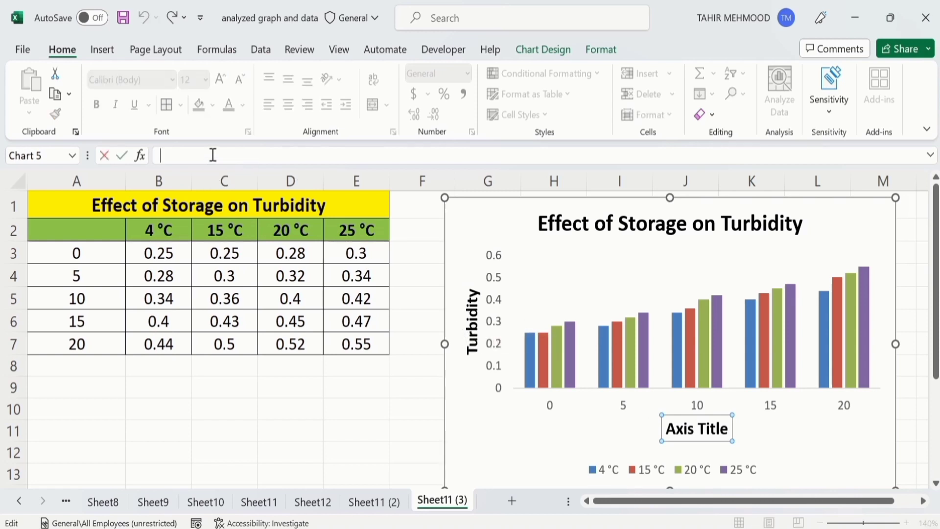
type("Storage Days")
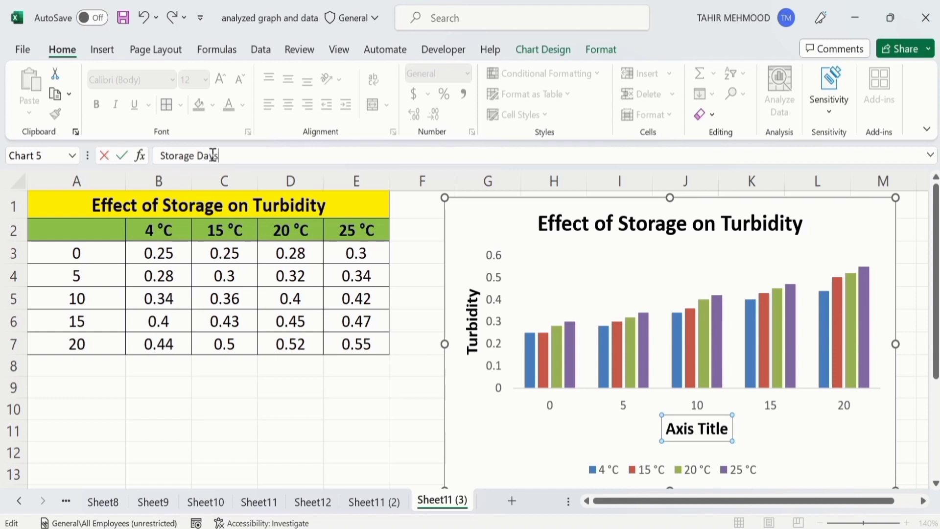
key("Return")
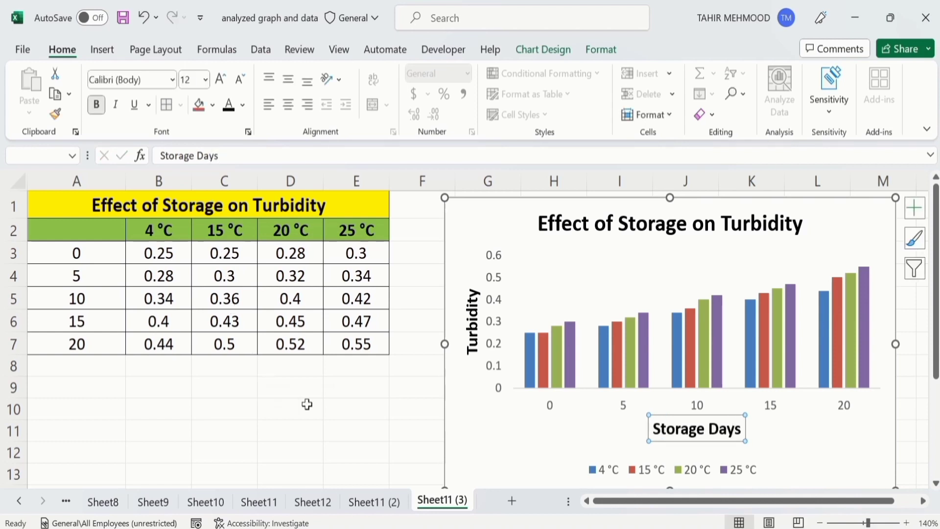
left_click(331, 421)
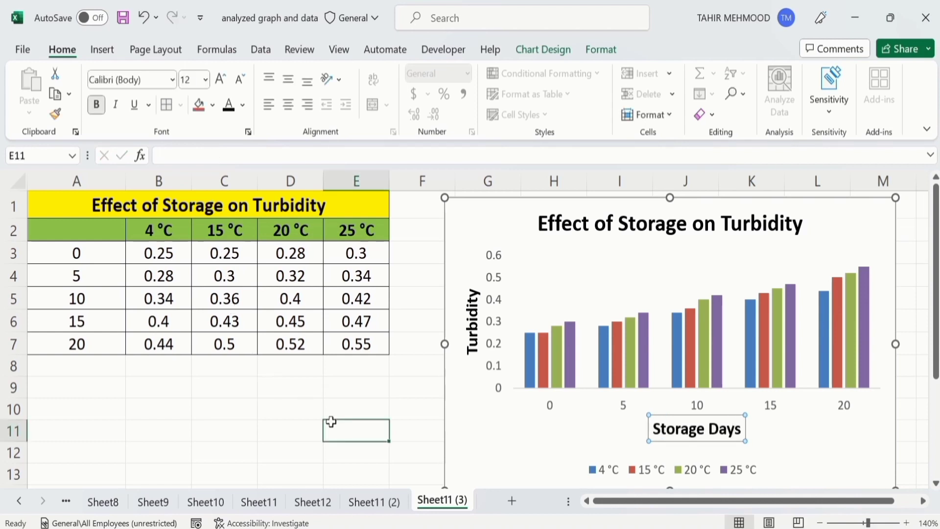
left_click(466, 218)
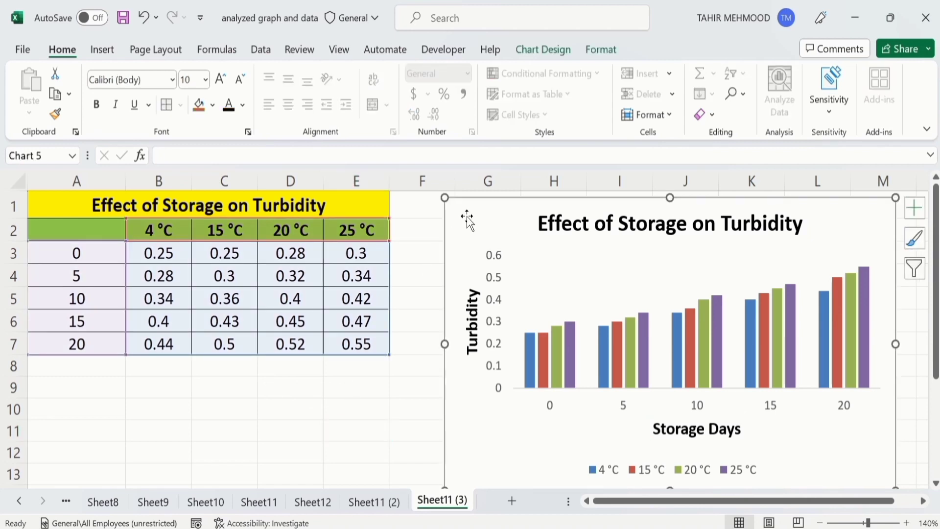
left_click(545, 48)
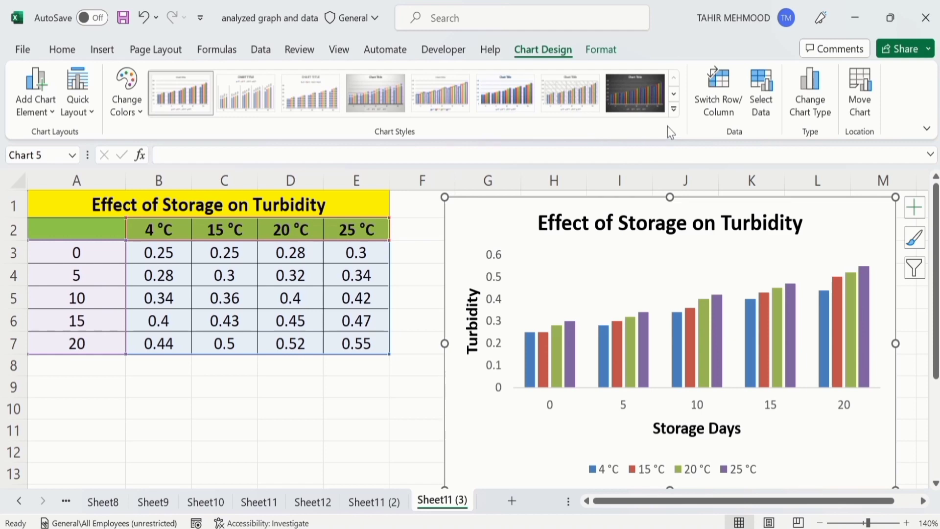
left_click(674, 111)
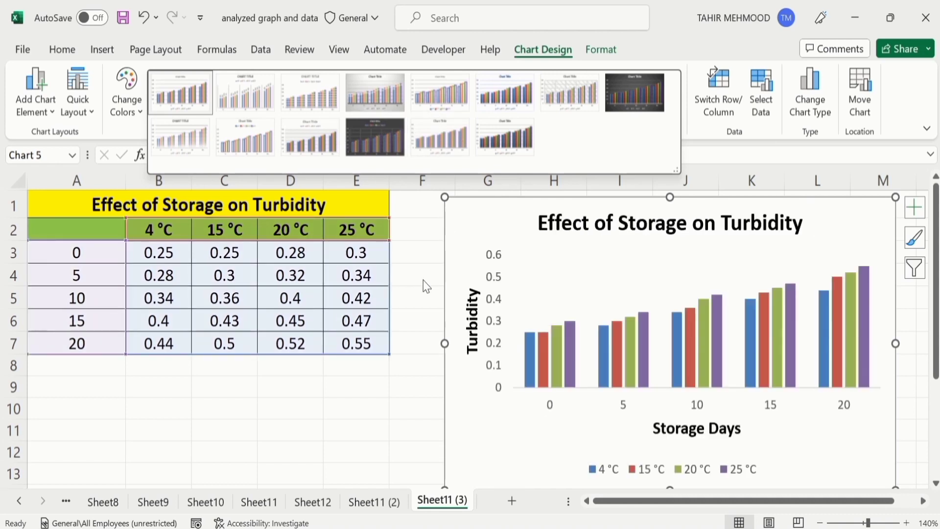
left_click(421, 275)
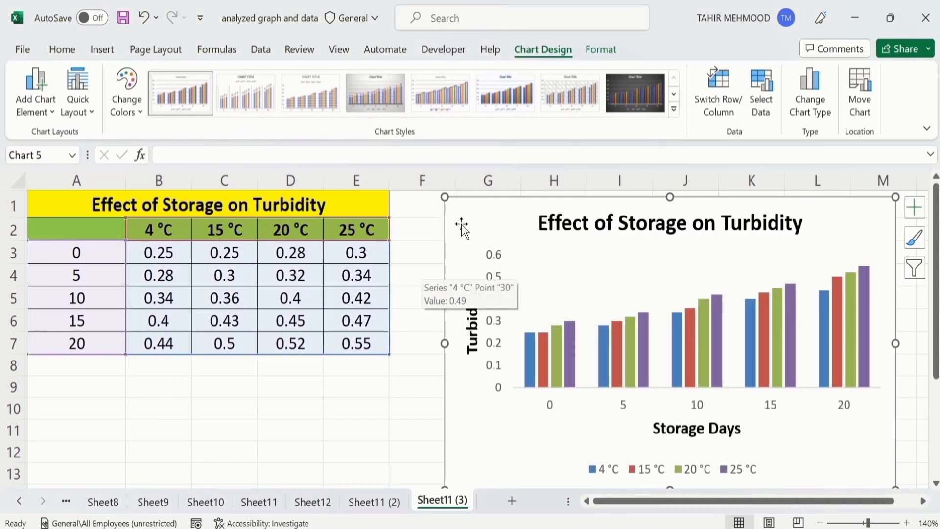
left_click(90, 112)
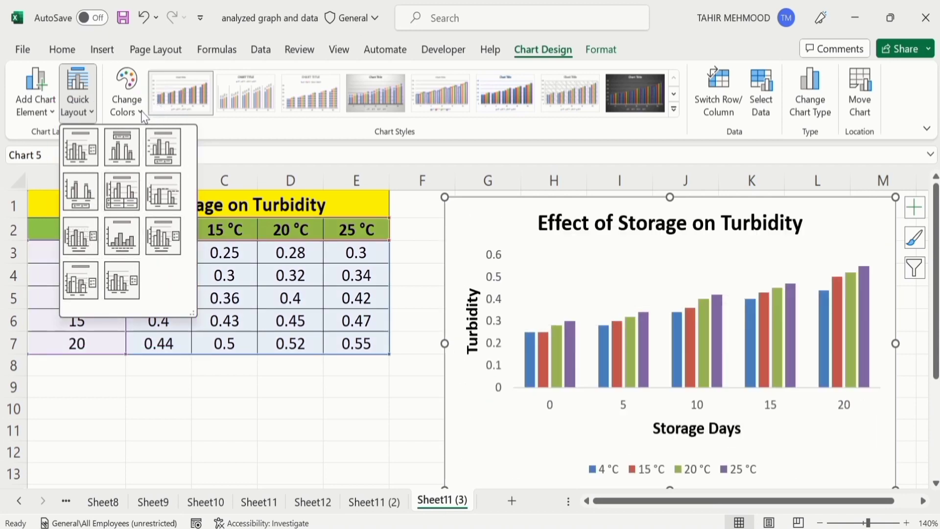
left_click(141, 111)
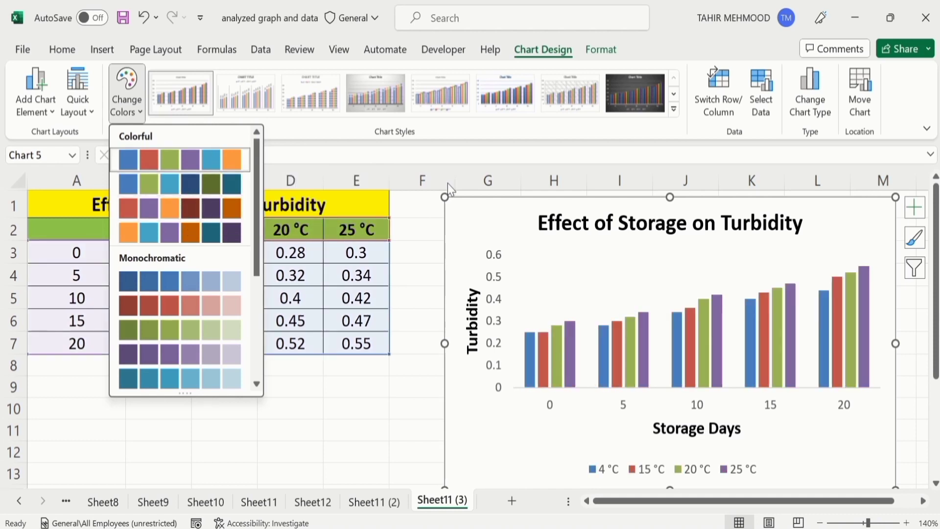
left_click(395, 411)
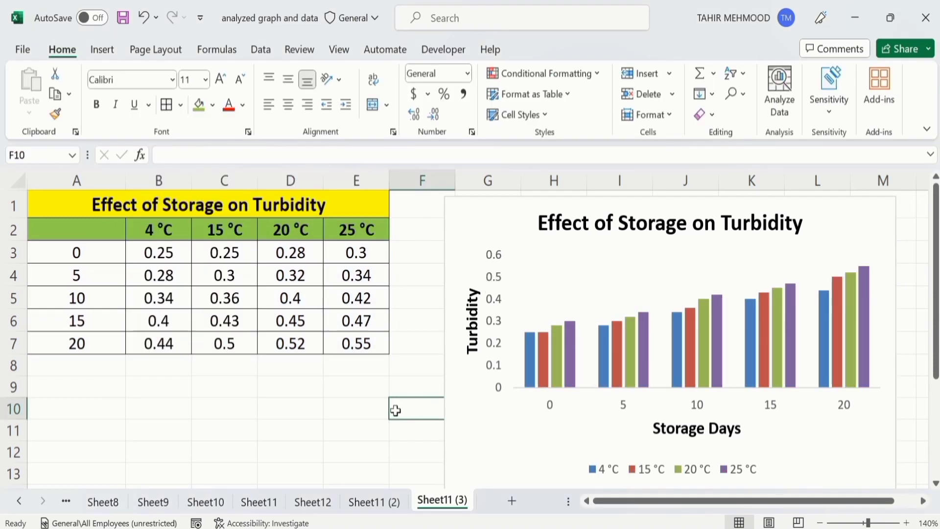
Set the vertical axis minimum bound to 0.1 so it runs 0.1 to 0.6.
left_click(496, 265)
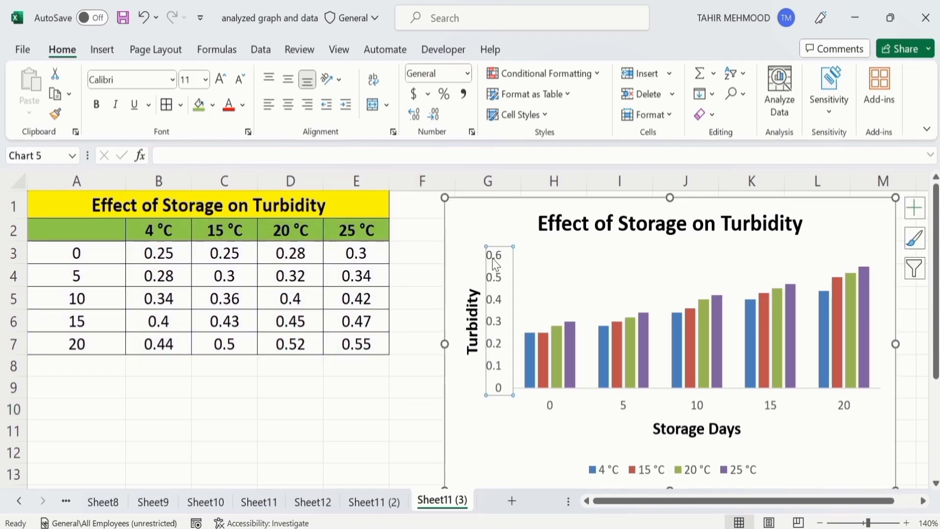
right_click(496, 265)
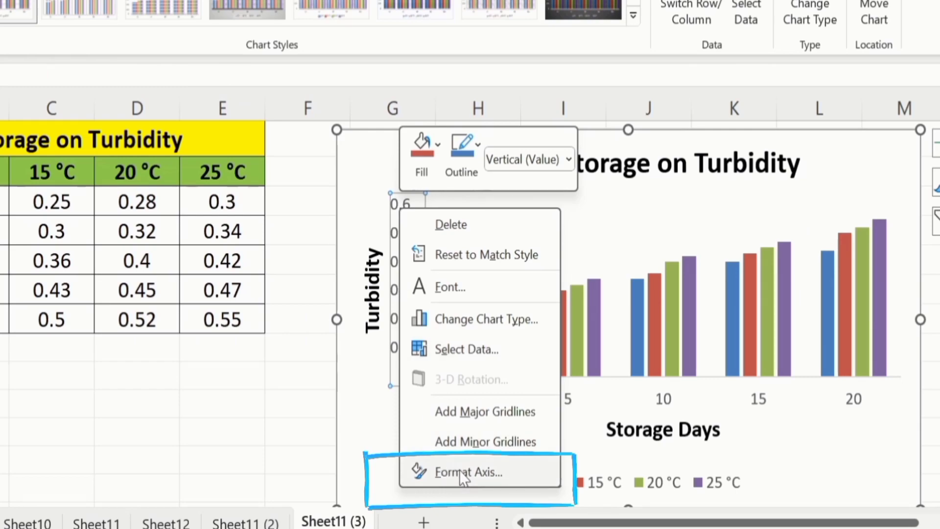
left_click(543, 460)
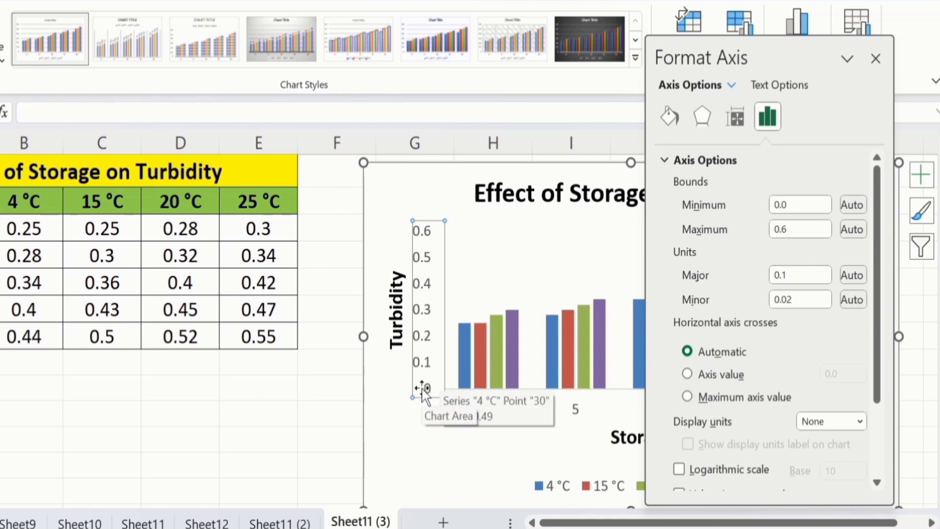
left_click(793, 205)
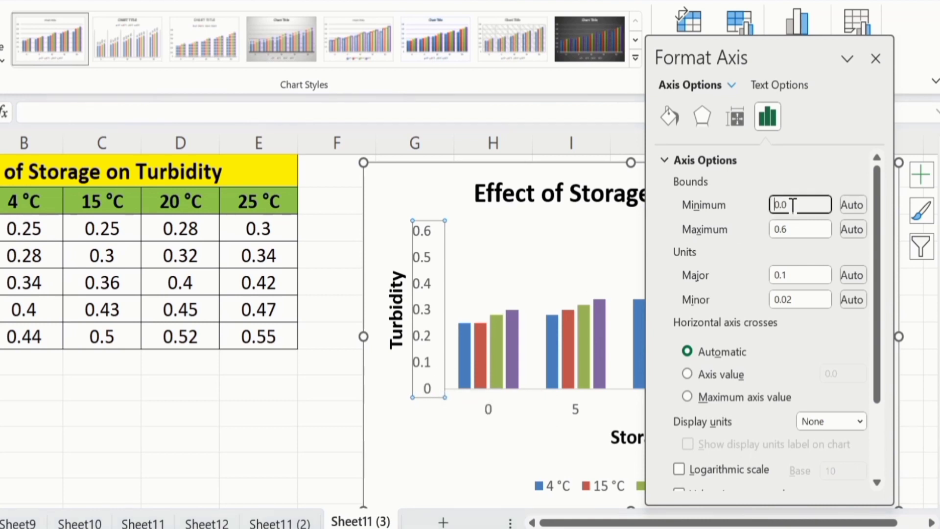
key("BackSpace")
type("1")
left_click(290, 410)
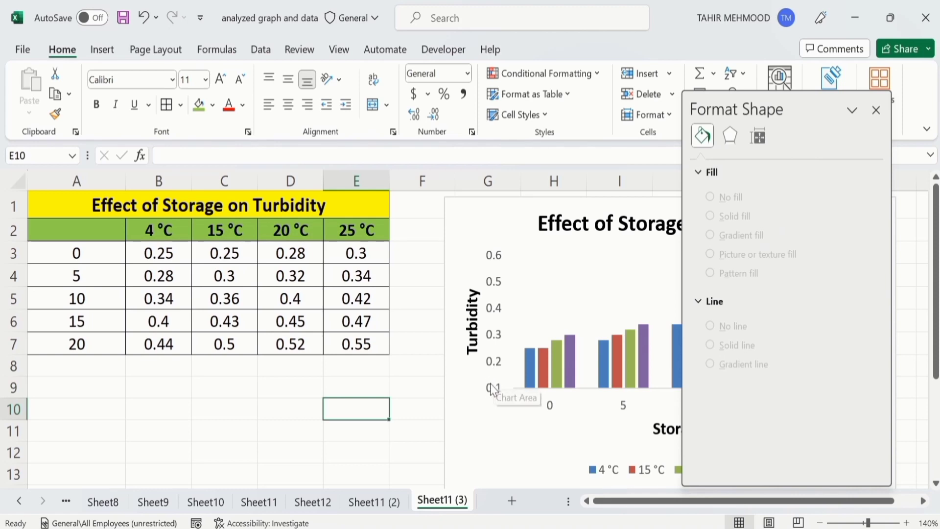
left_click(495, 308)
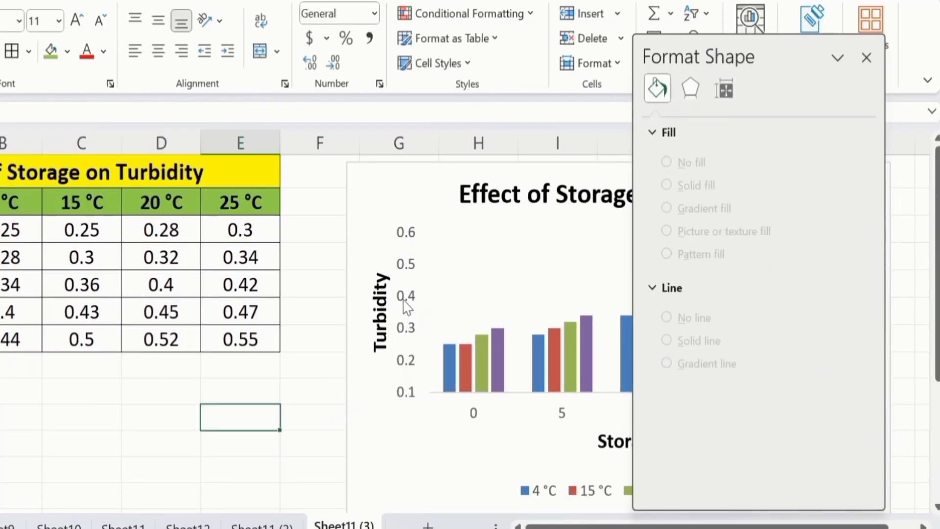
left_click(406, 306)
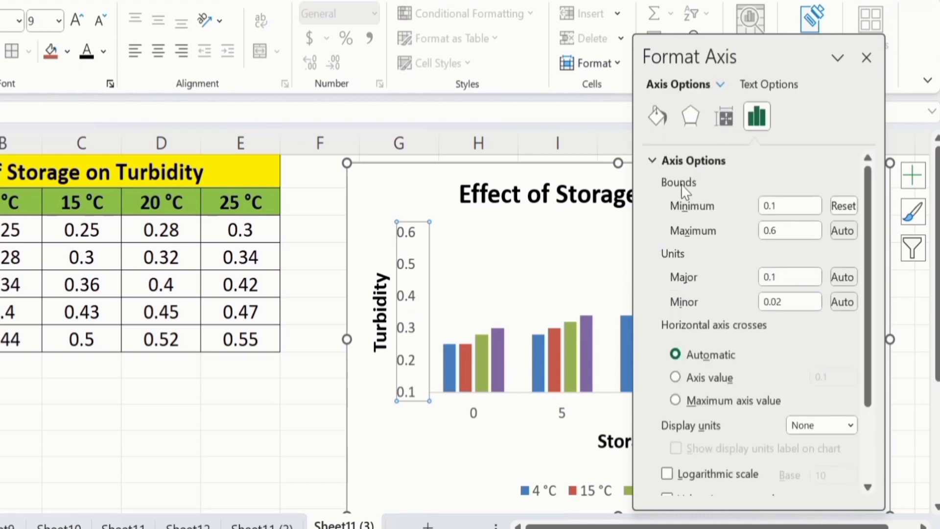
Give the vertical axis a solid black line 1.5 pt wide.
left_click(660, 121)
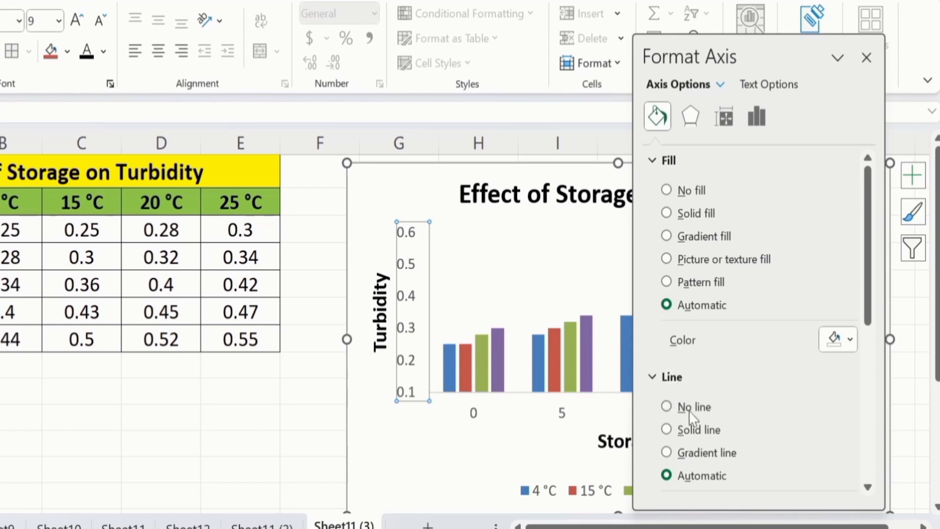
left_click(666, 429)
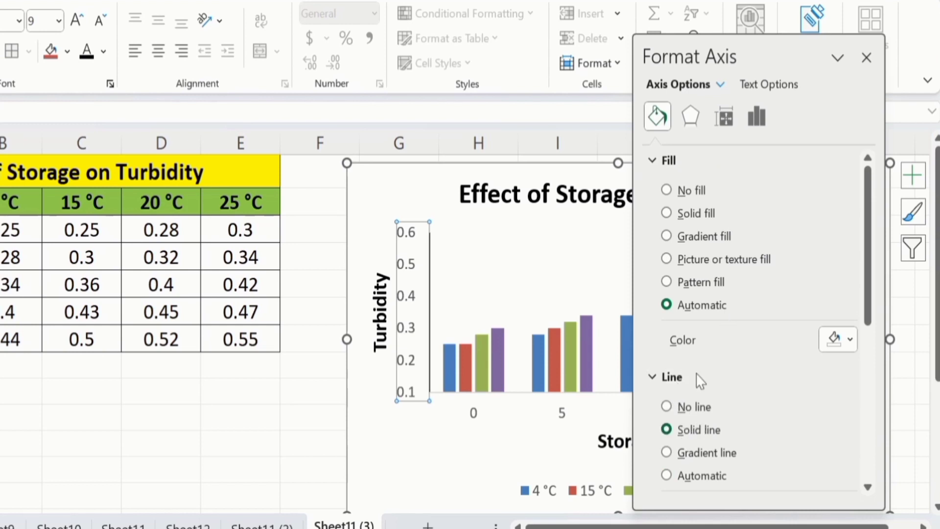
left_click_drag(873, 245, 872, 324)
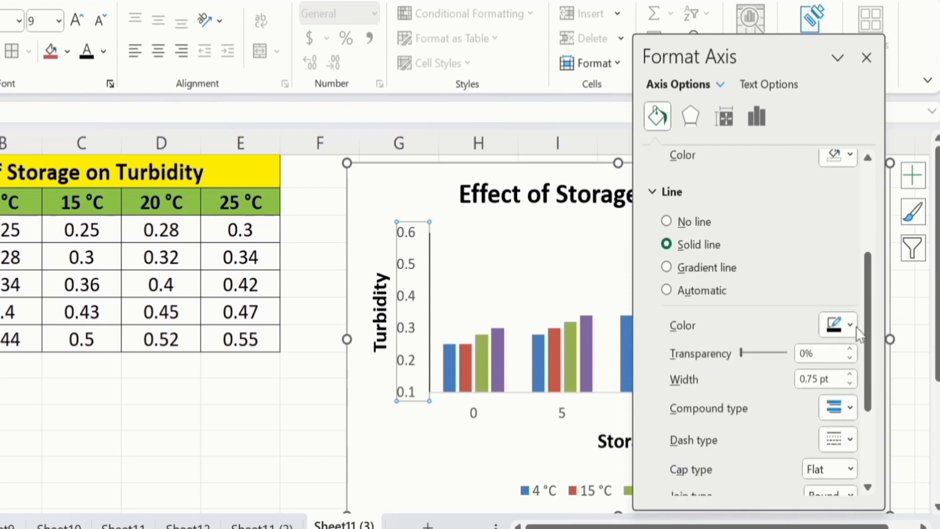
left_click(851, 325)
left_click(851, 325)
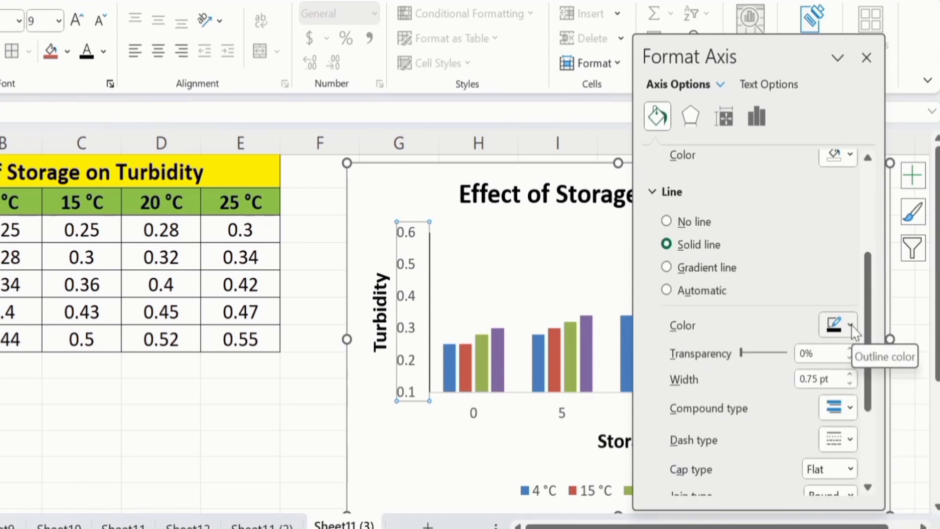
left_click(853, 326)
left_click(814, 375)
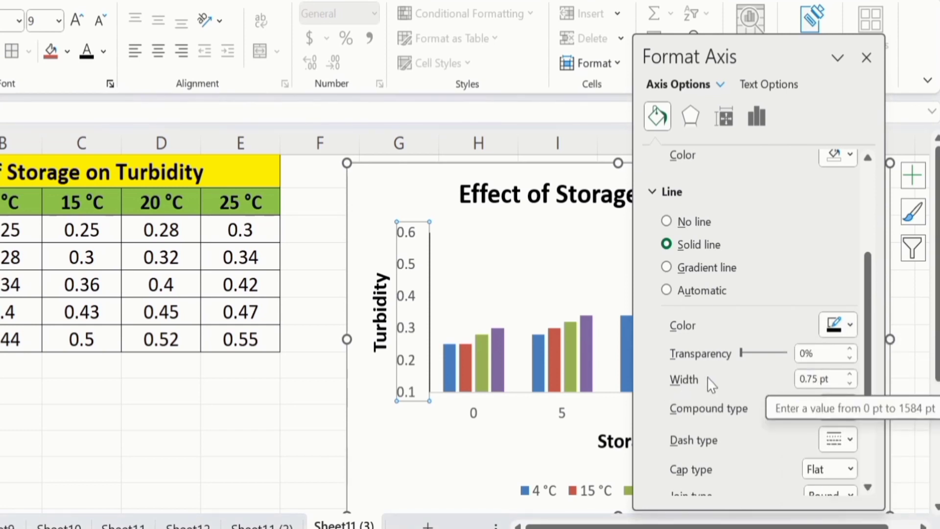
left_click(851, 375)
left_click(850, 374)
left_click(850, 375)
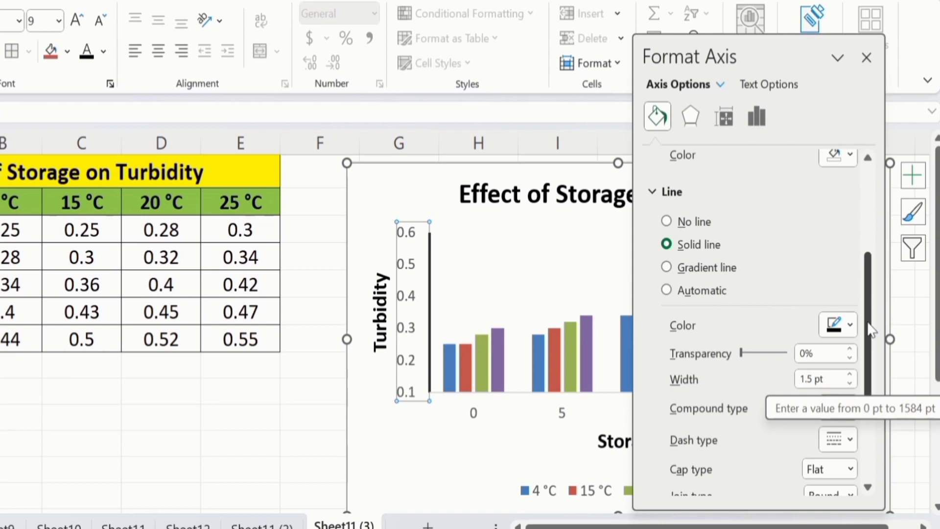
Set the vertical axis major and minor tick marks to Outside.
left_click(756, 117)
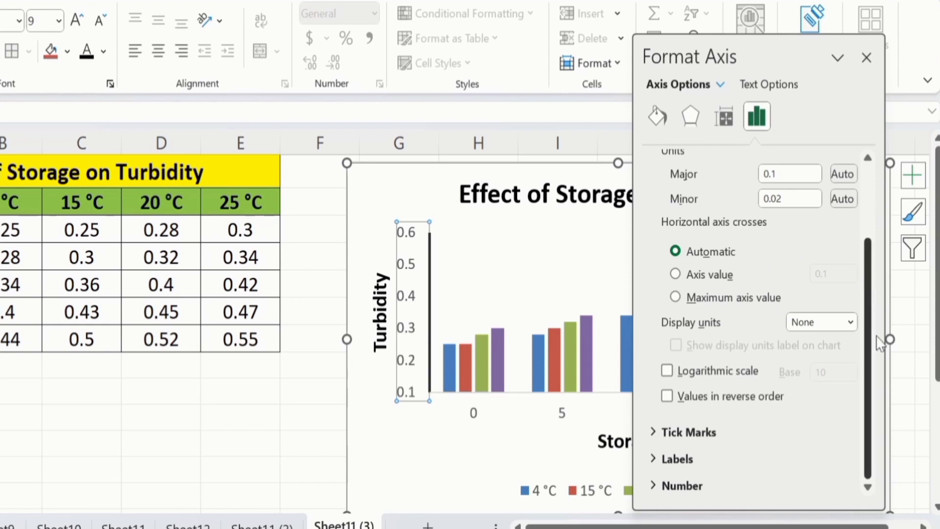
left_click(688, 434)
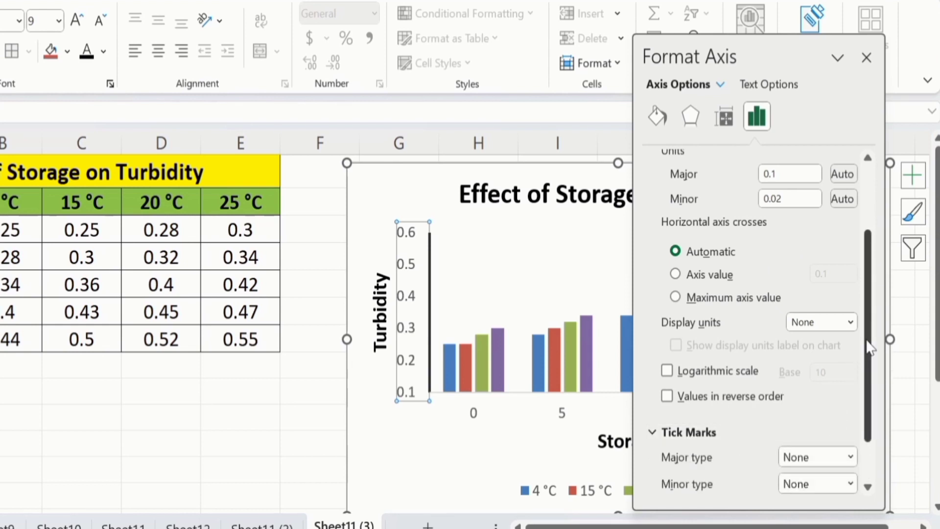
scroll(867, 382, "down", 2)
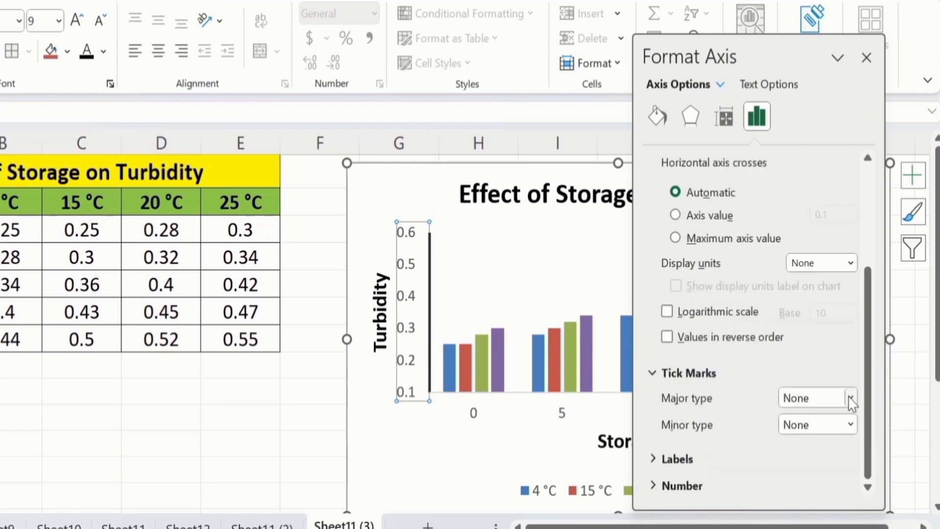
left_click(852, 399)
left_click(815, 456)
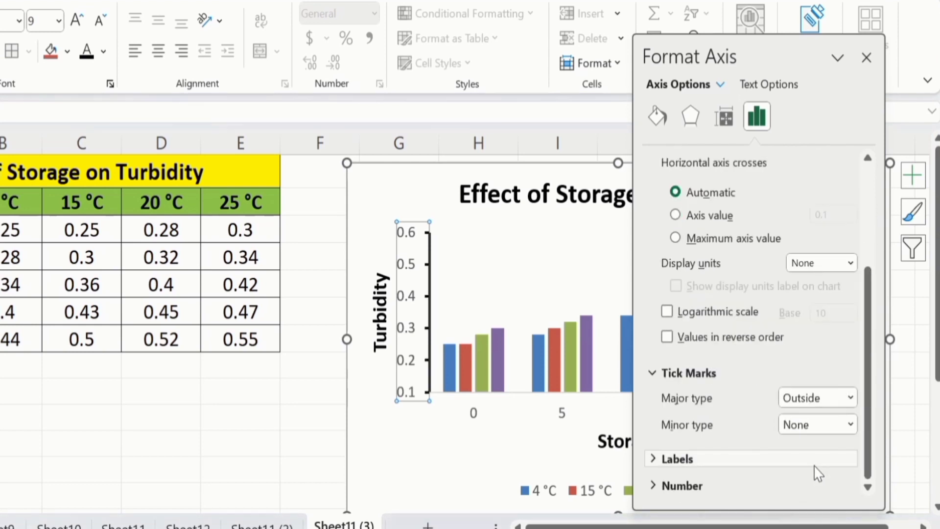
left_click(850, 425)
left_click(803, 483)
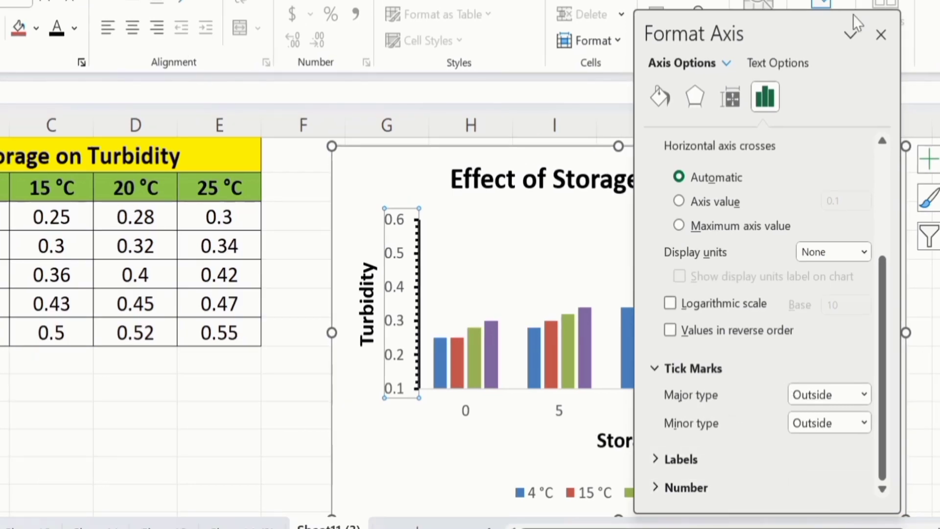
Give the horizontal axis a solid black 1.5 pt line and close the Format Axis pane.
left_click(466, 411)
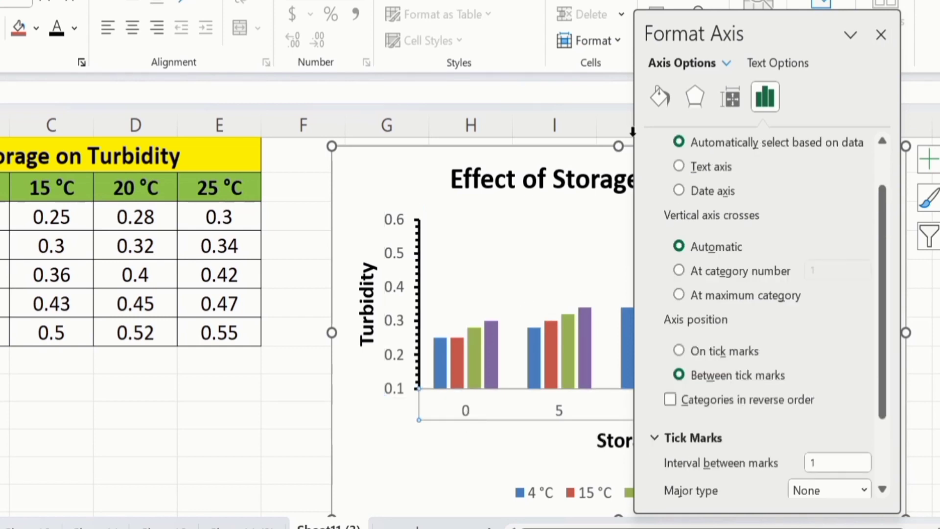
left_click(659, 95)
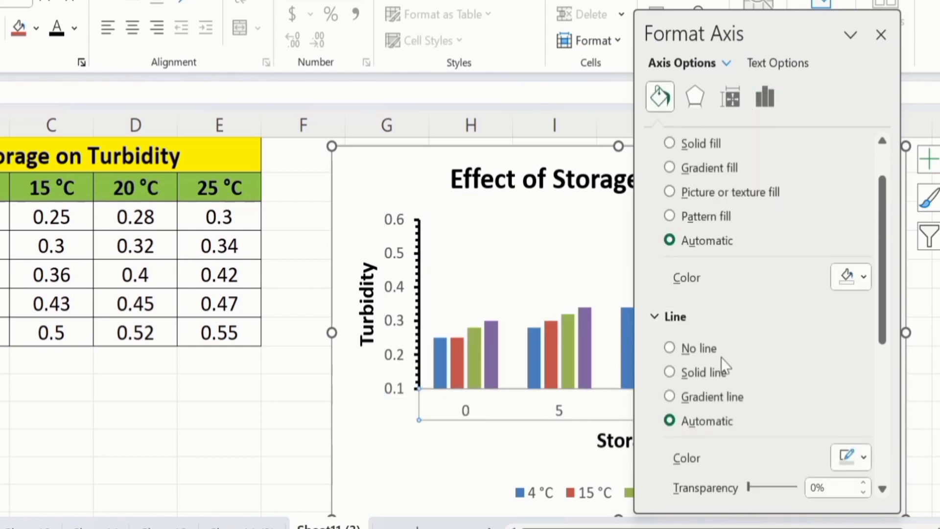
left_click(669, 373)
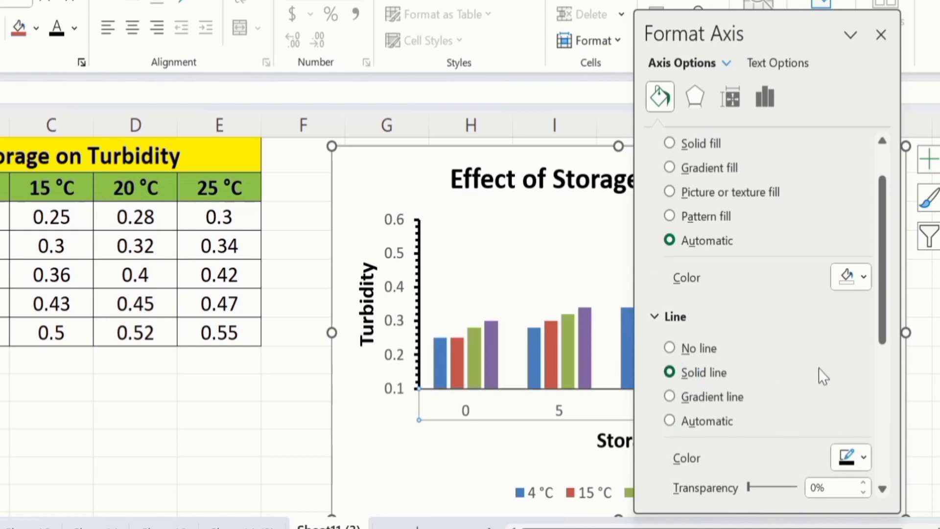
left_click_drag(884, 323, 888, 378)
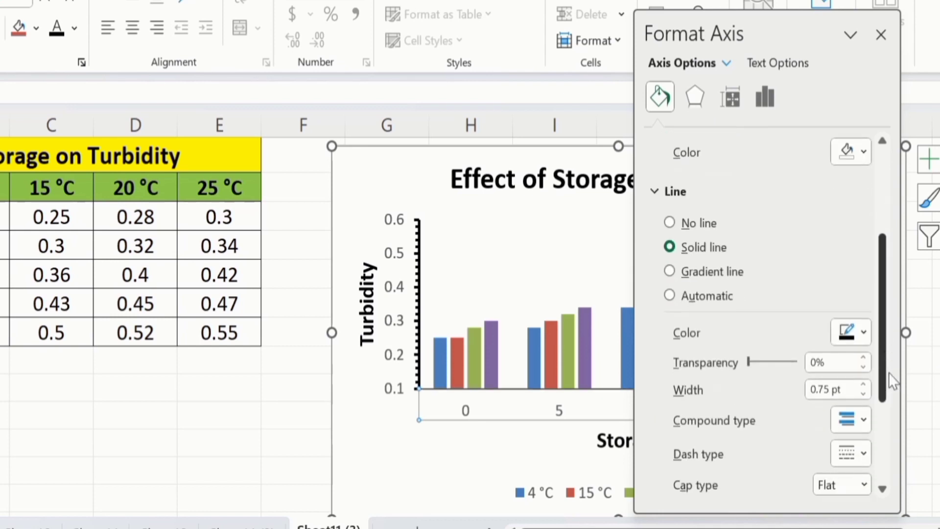
left_click(864, 385)
left_click(864, 385)
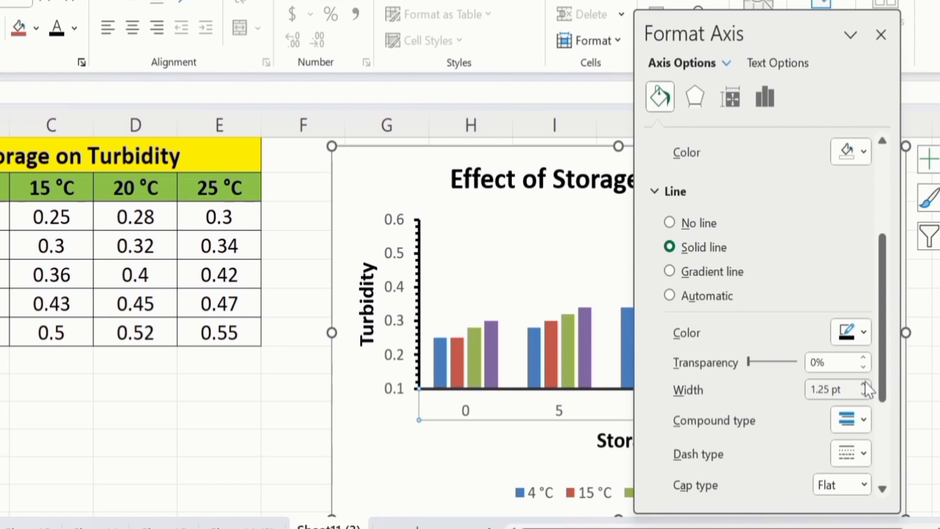
left_click(864, 385)
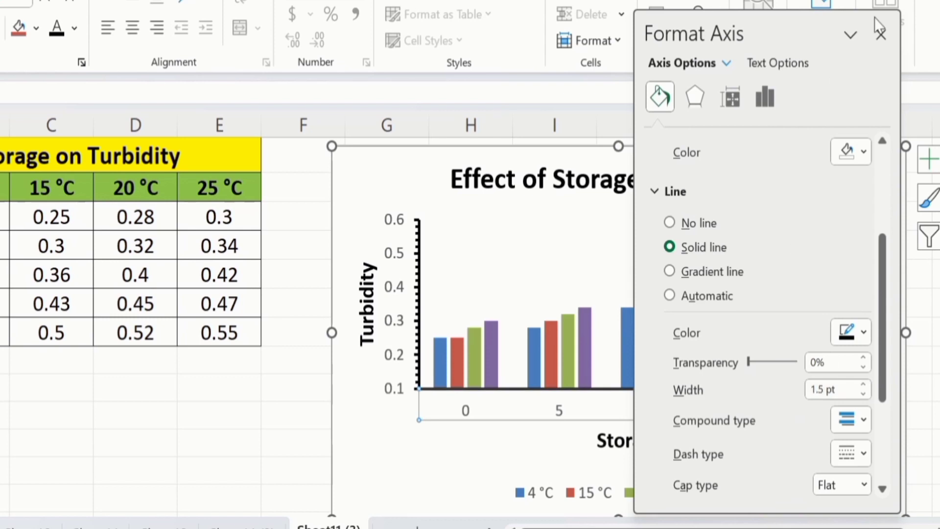
left_click(882, 35)
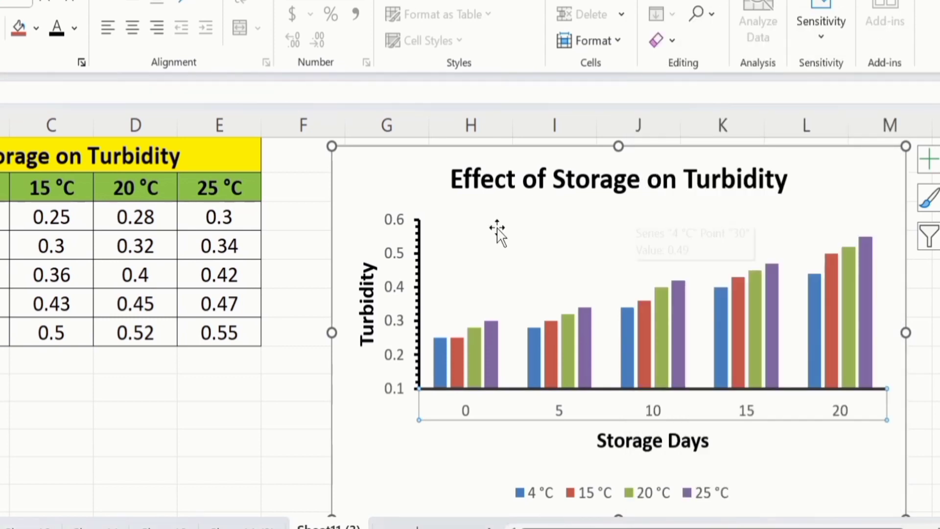
left_click(394, 241)
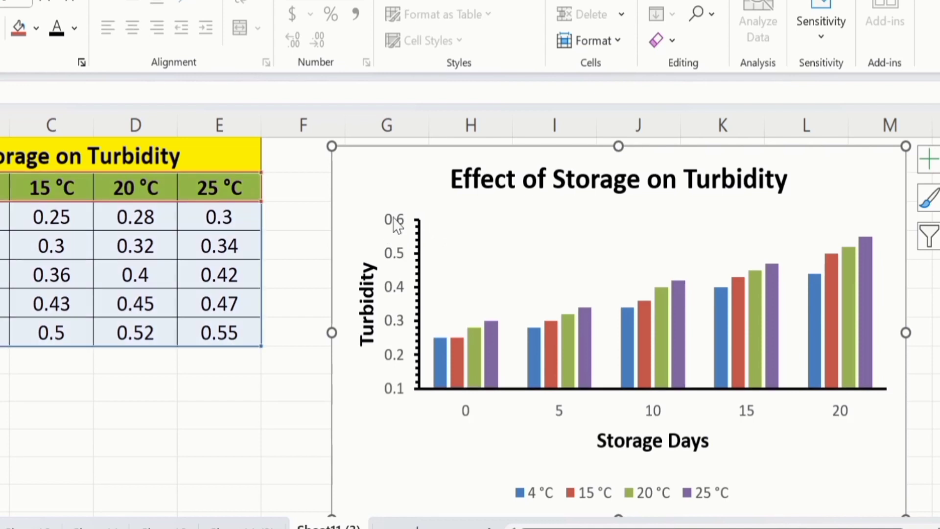
Bold the vertical axis numbers and Format-Paint that bold styling onto the whole chart area.
left_click(397, 226)
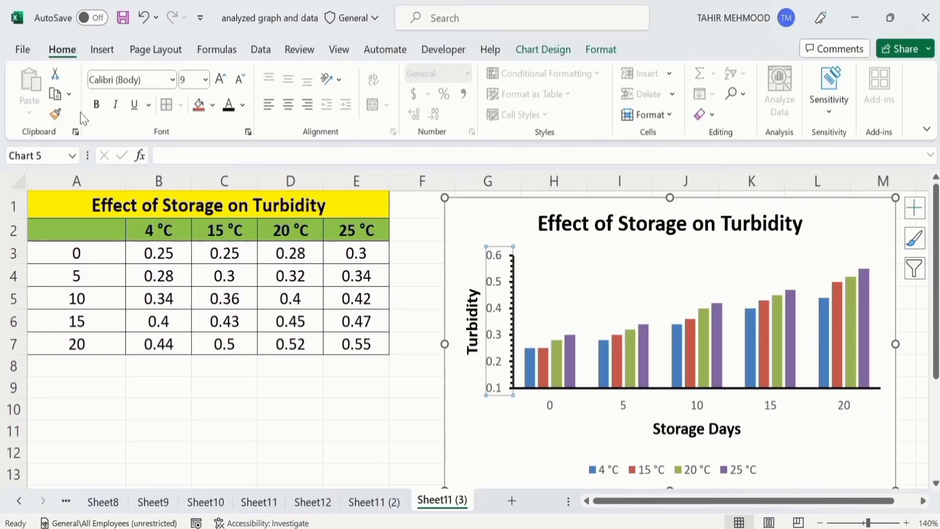
left_click(97, 108)
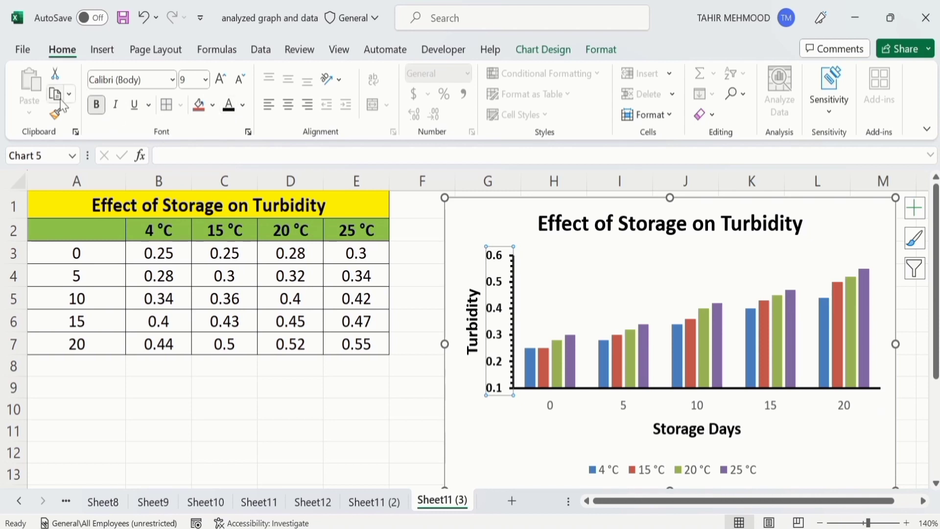
left_click(57, 115)
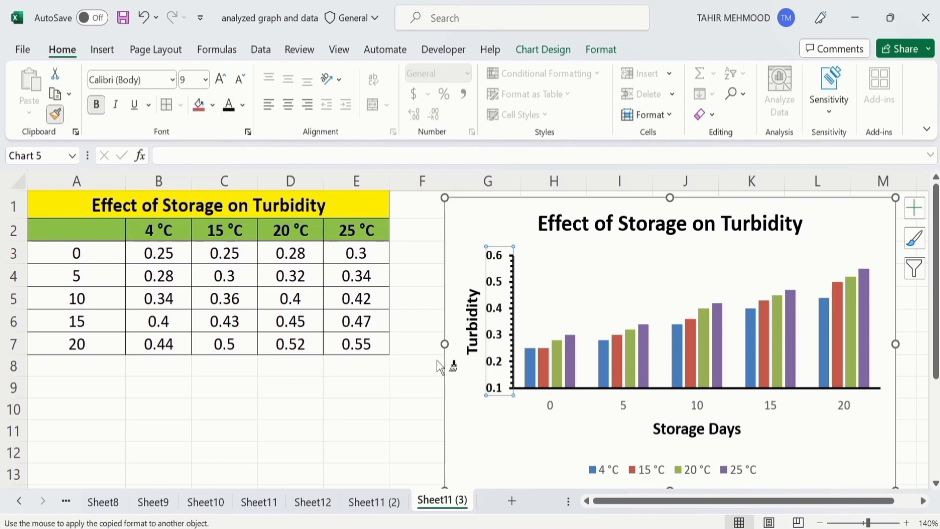
left_click(616, 405)
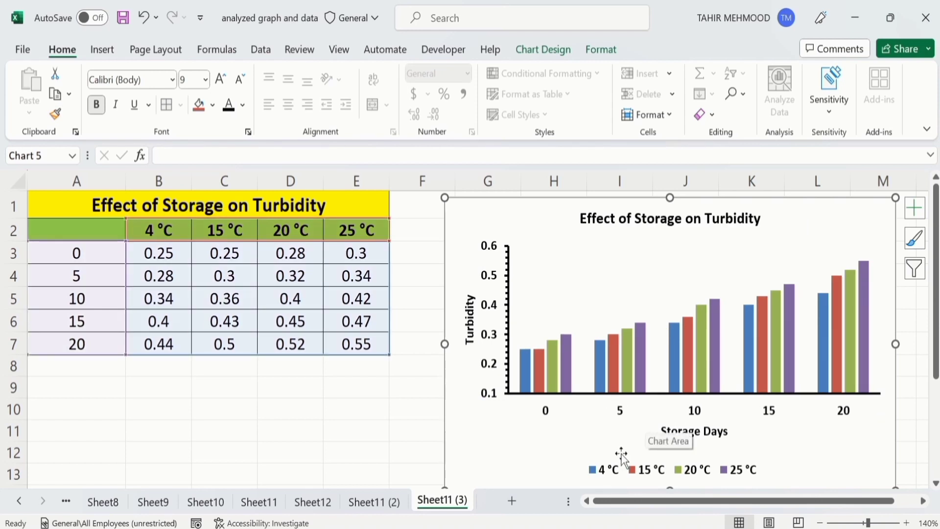
left_click(618, 474)
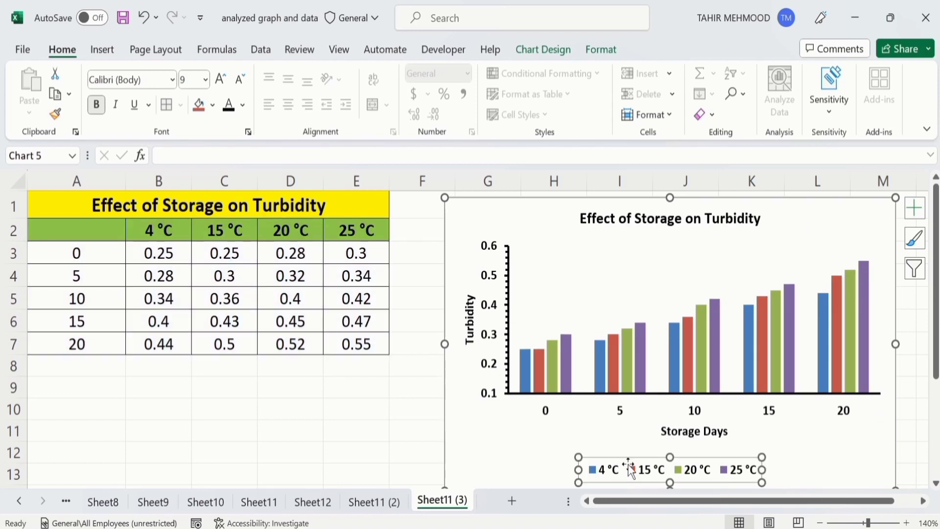
Position the legend at the top of the chart and set its font size to 11.
right_click(631, 470)
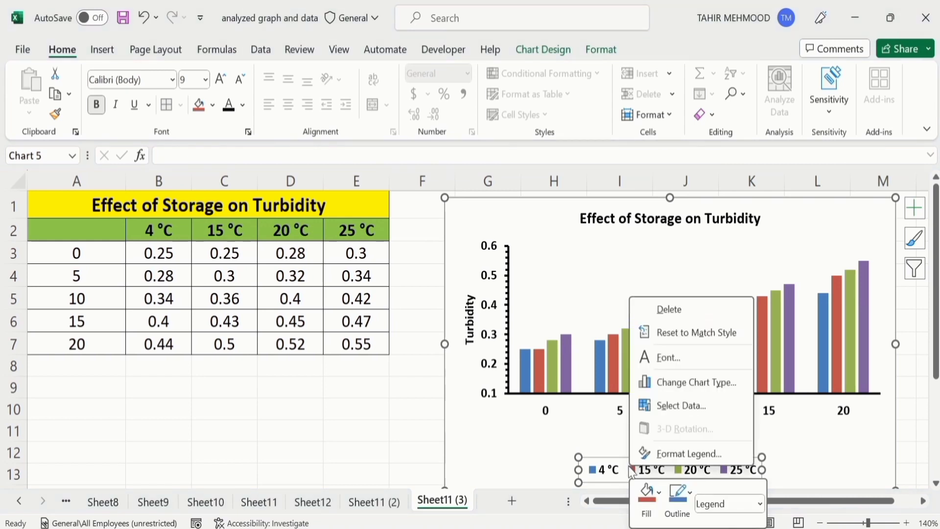
left_click(689, 453)
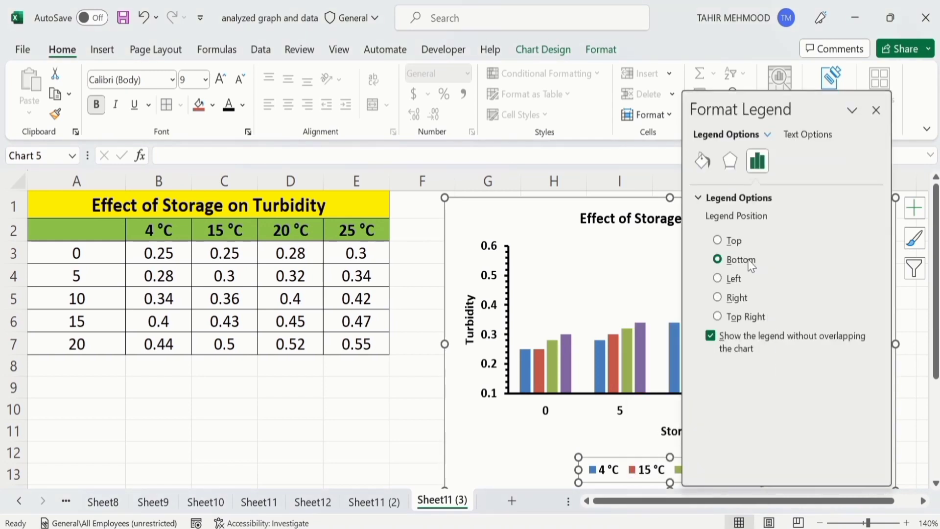
left_click(718, 240)
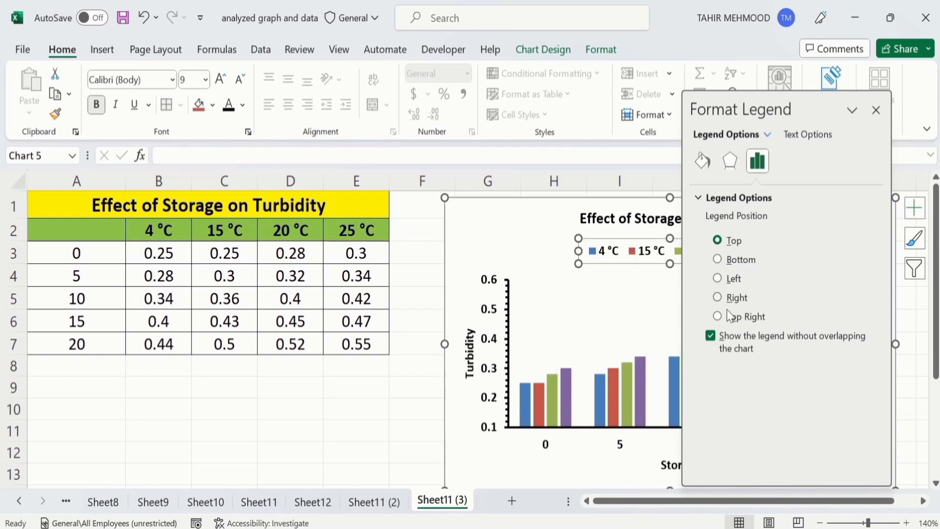
left_click(876, 111)
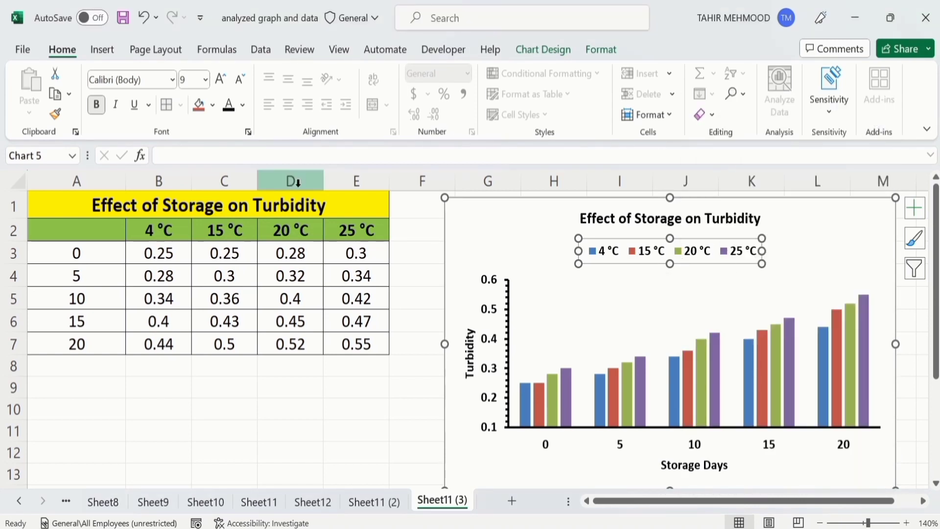
left_click(205, 80)
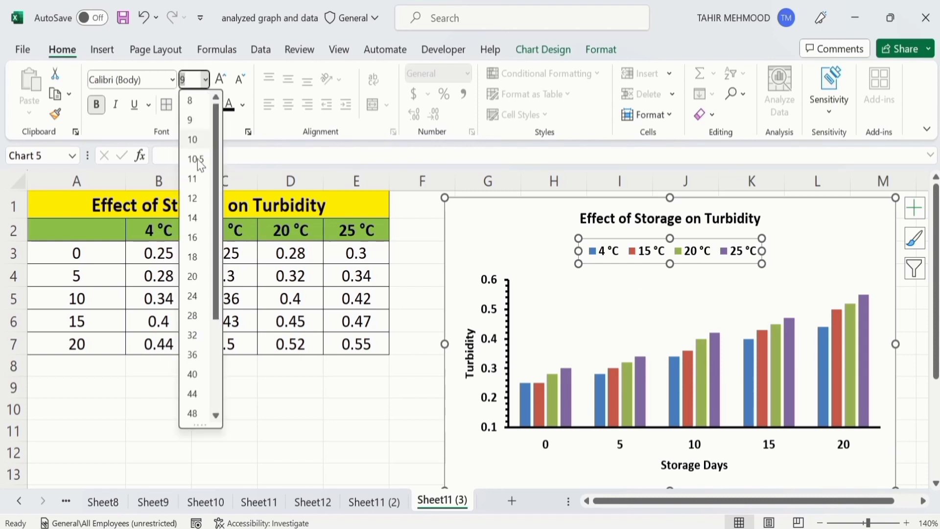
left_click(195, 178)
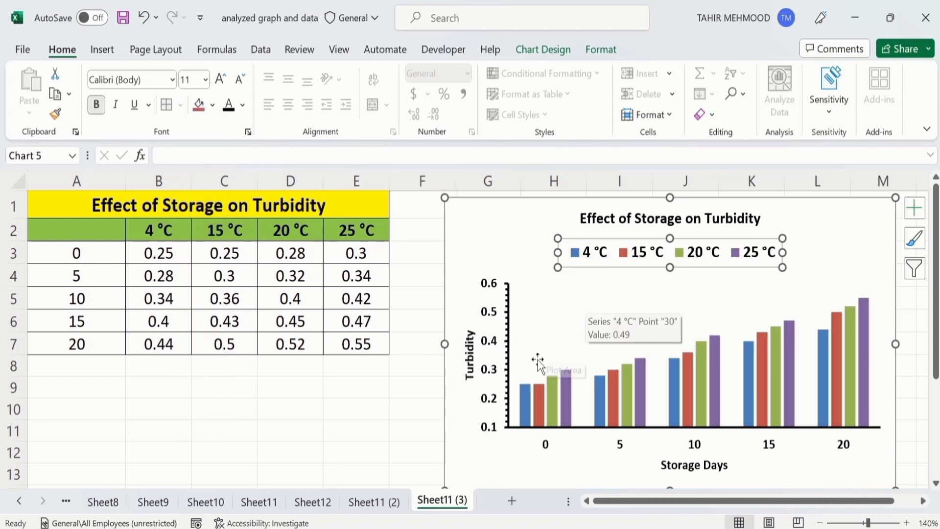
Give the 4 °C series a solid green fill.
mouse_move(525, 401)
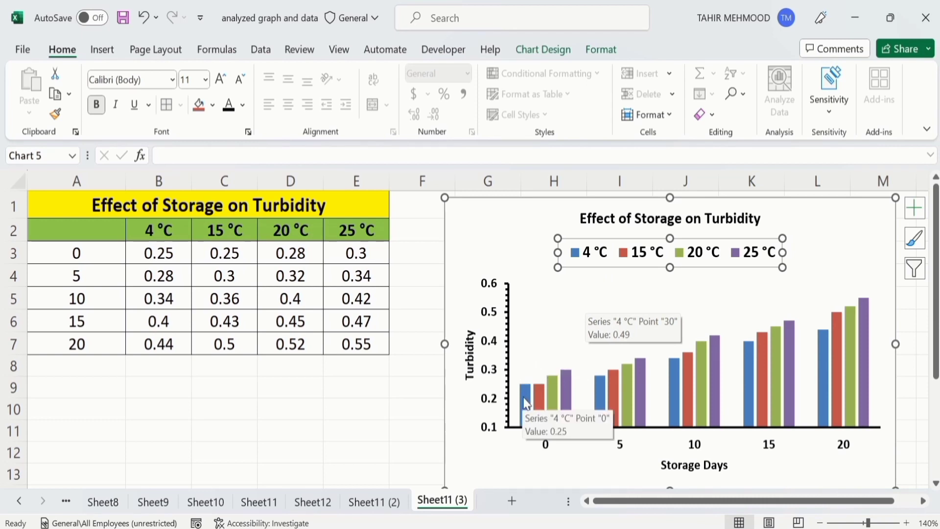
left_click(524, 399)
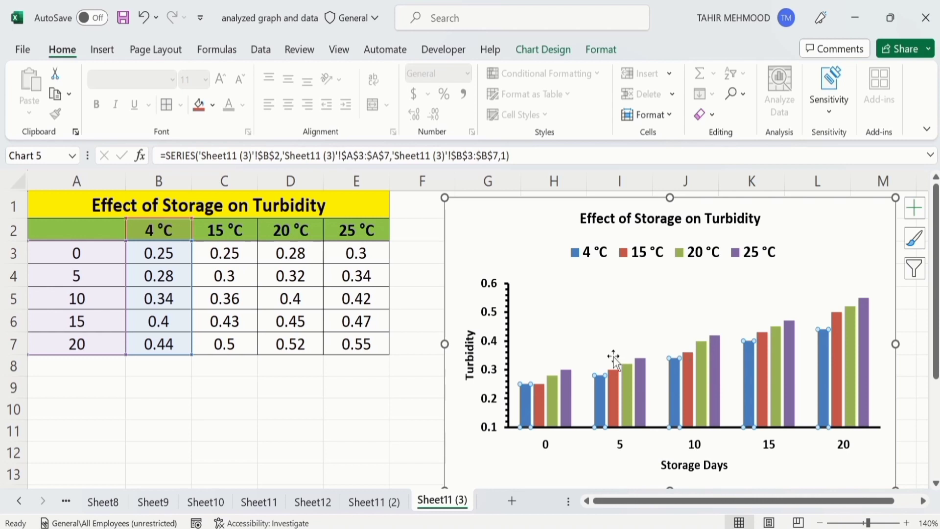
mouse_move(523, 400)
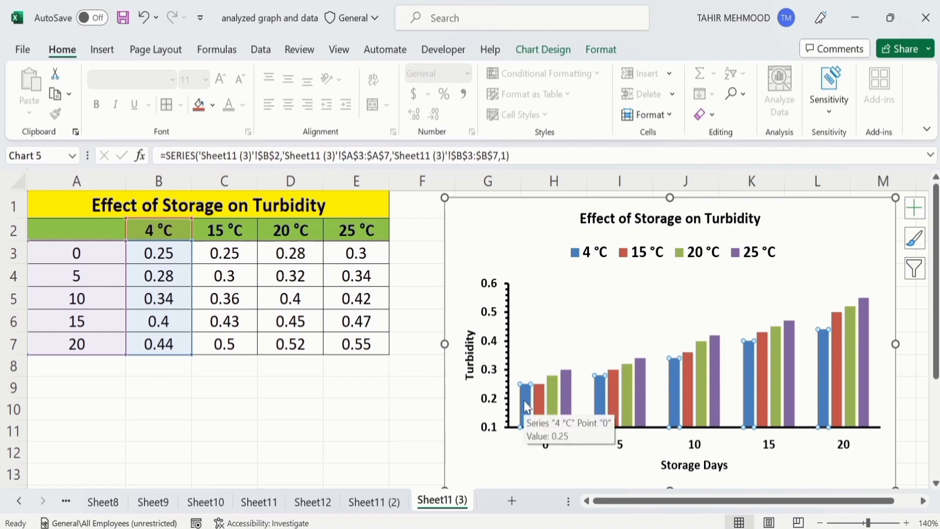
right_click(527, 406)
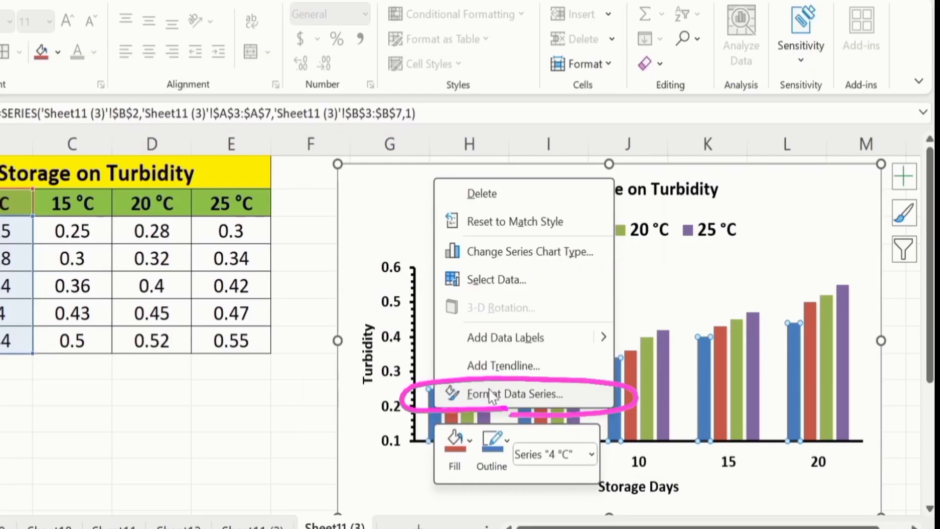
left_click(491, 394)
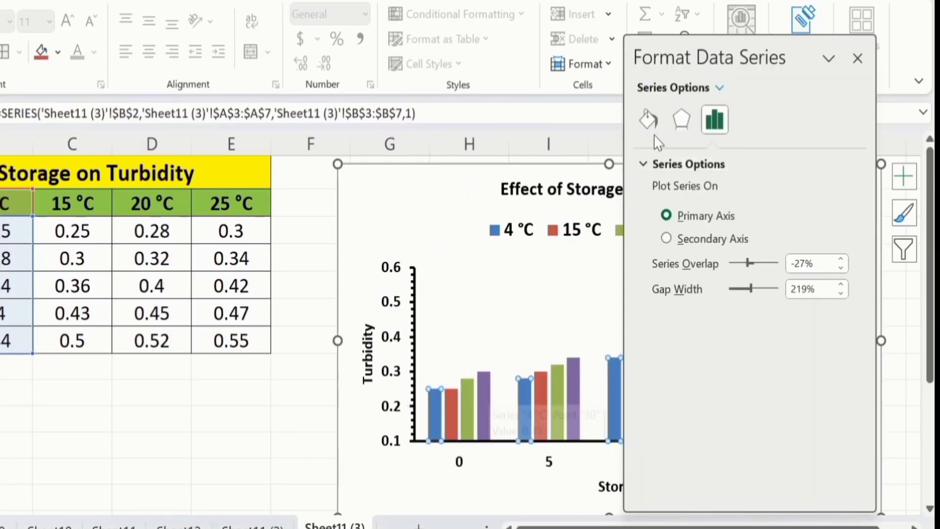
left_click(647, 123)
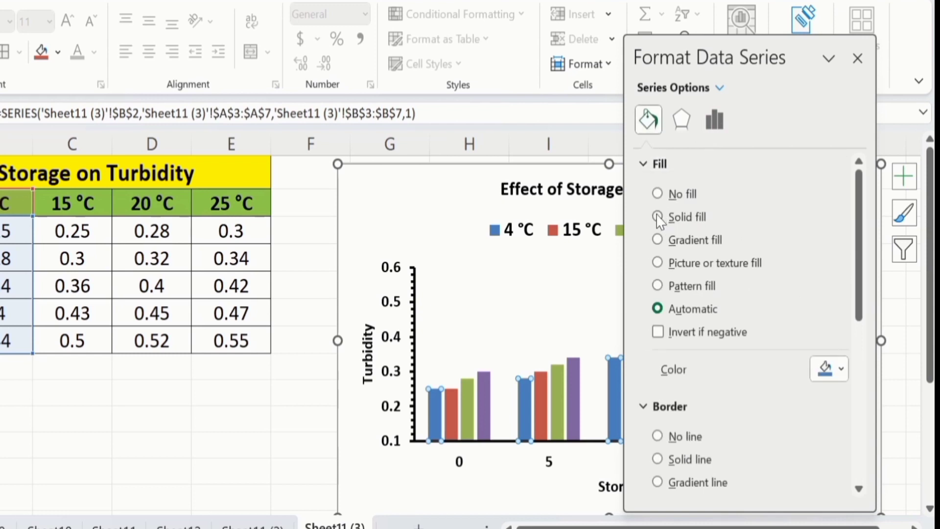
left_click(657, 215)
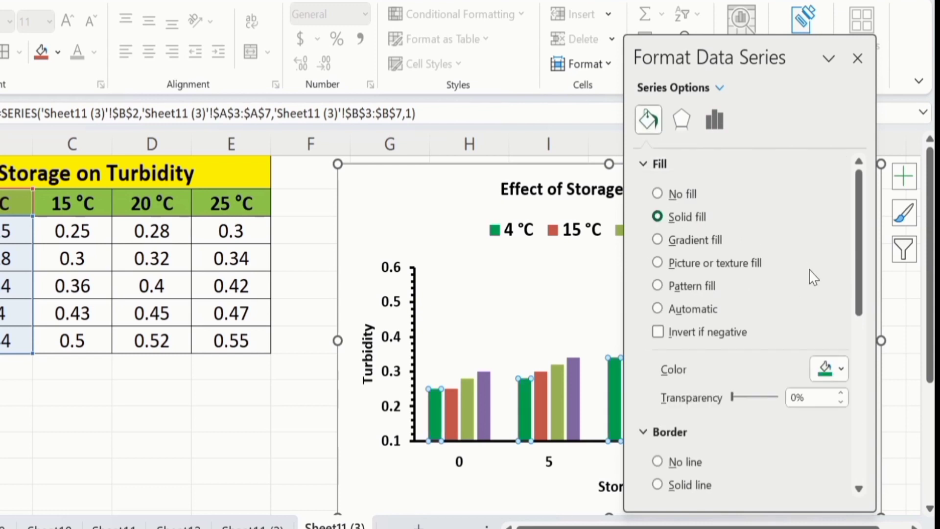
left_click(840, 369)
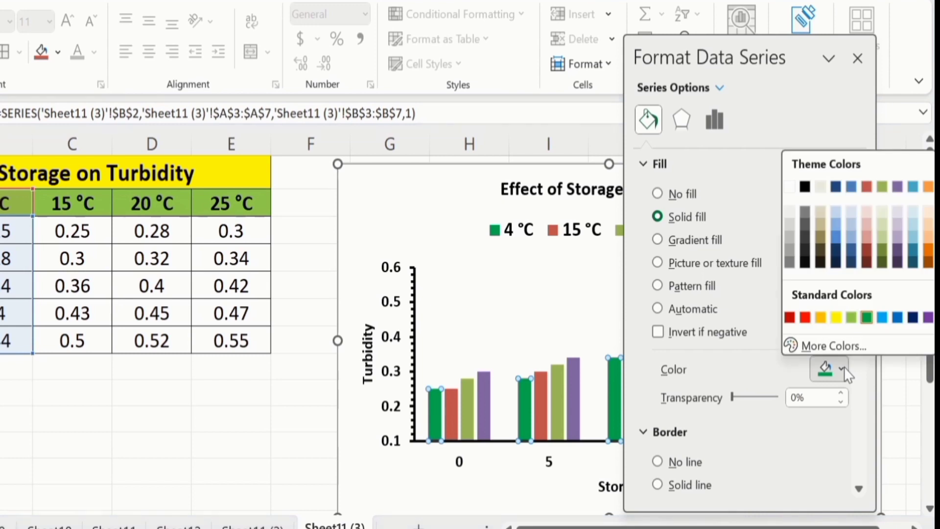
left_click(928, 318)
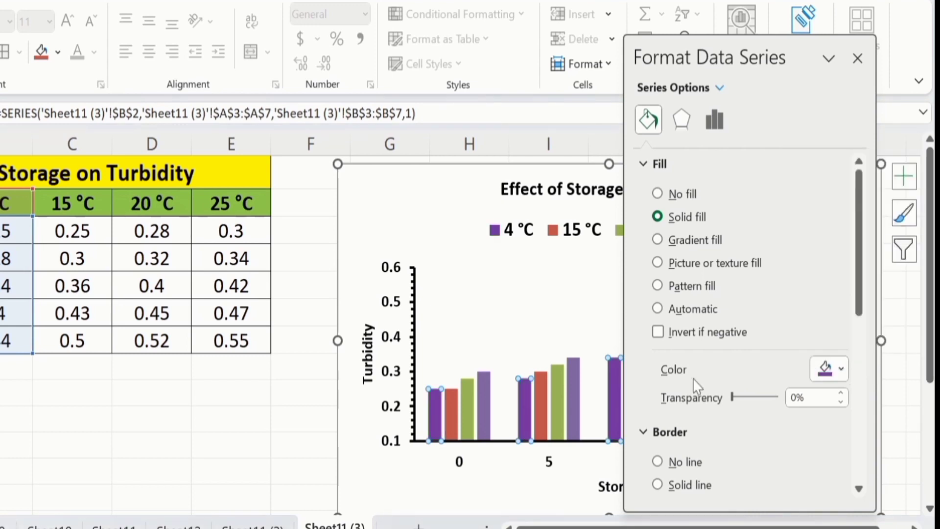
left_click(841, 370)
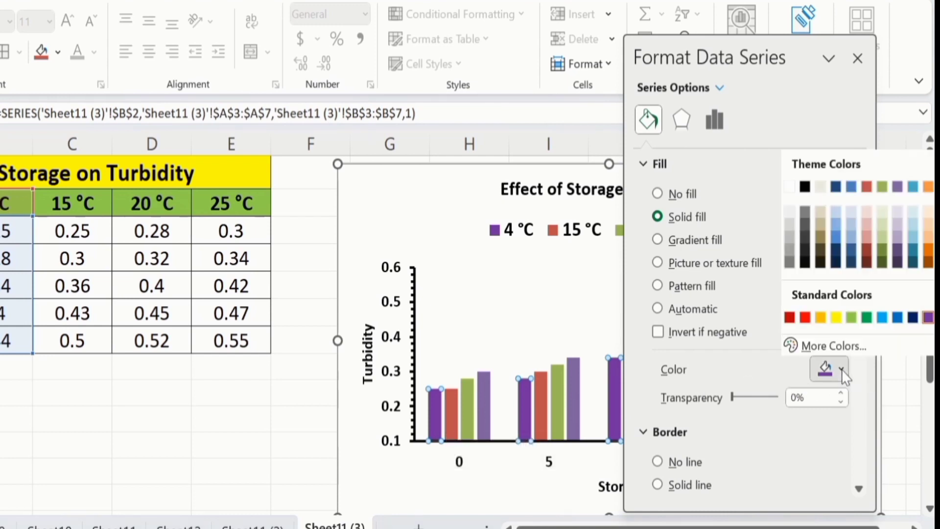
left_click(868, 318)
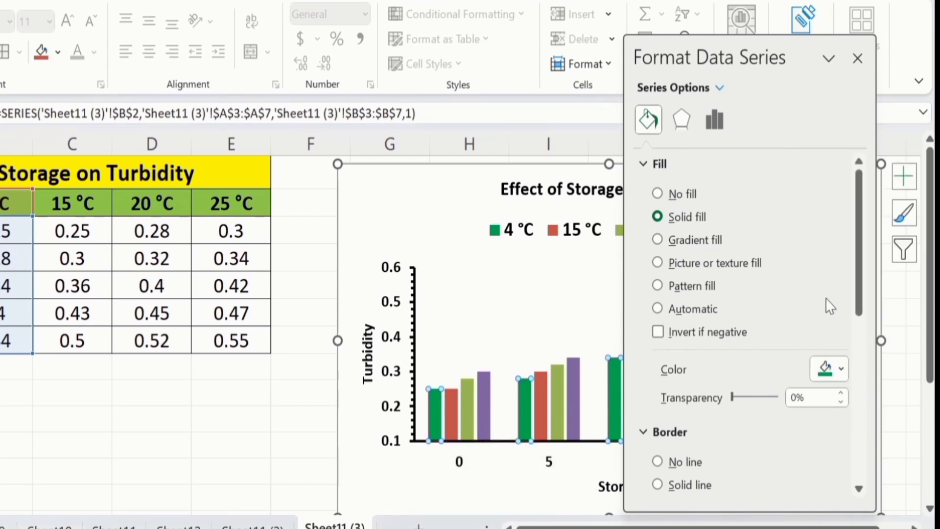
Outline the 4 °C columns with a solid black 1.5 pt border.
left_click_drag(860, 275, 861, 337)
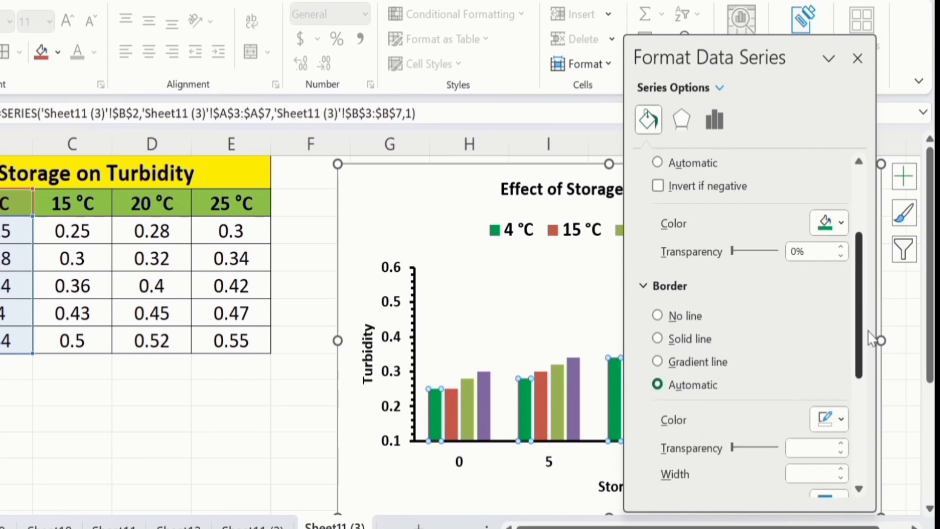
left_click(657, 339)
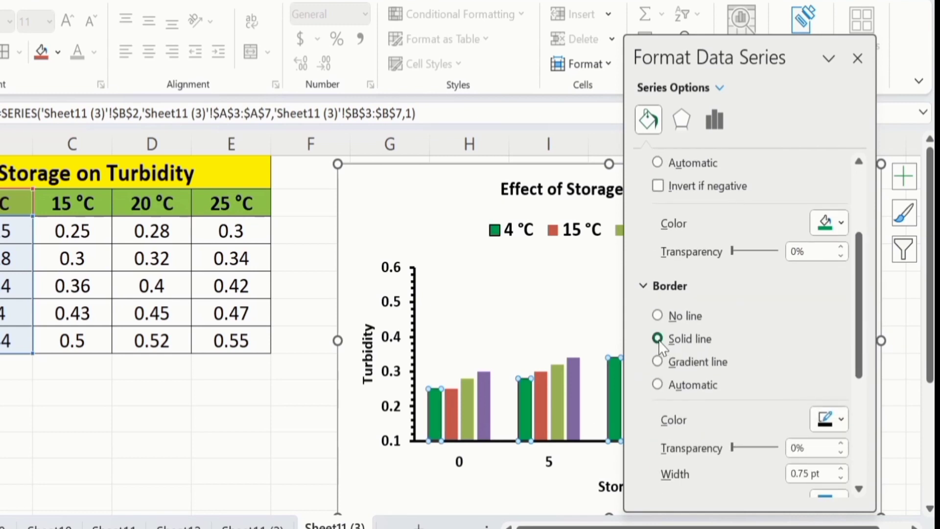
left_click(843, 420)
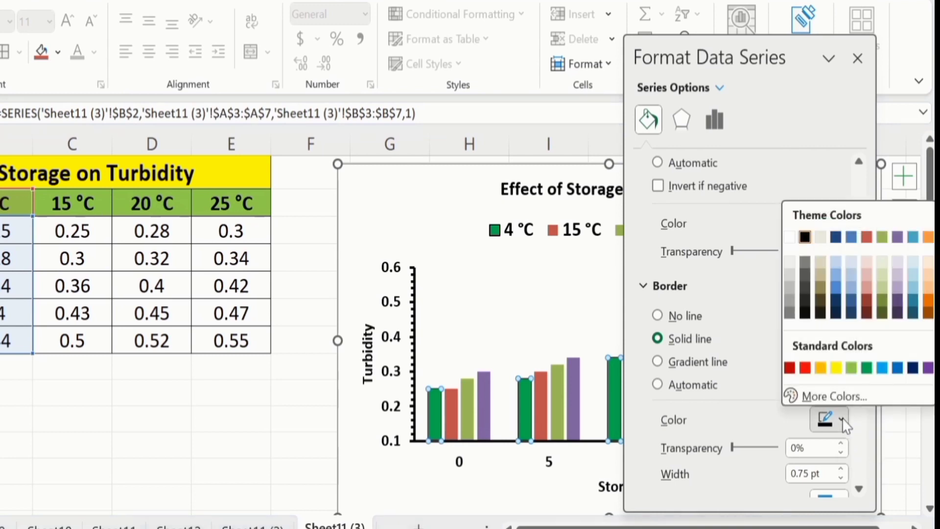
left_click(805, 239)
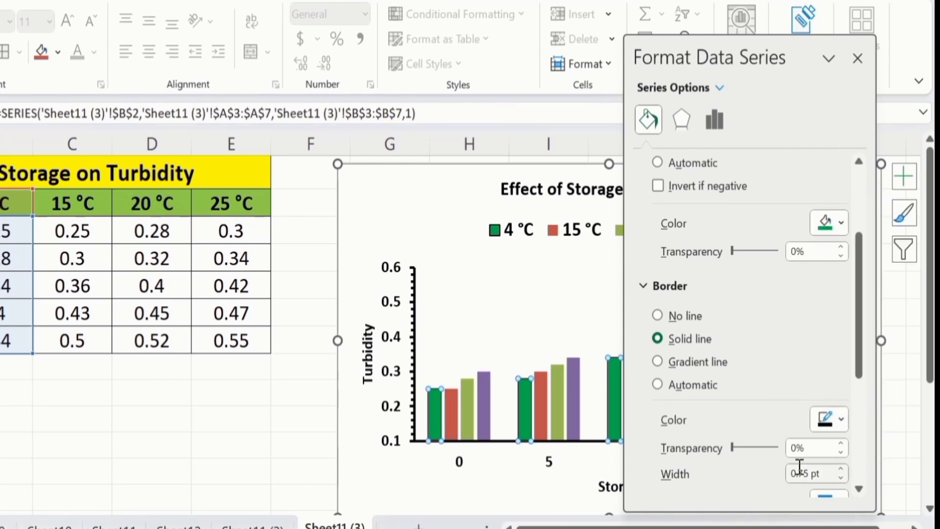
left_click(841, 468)
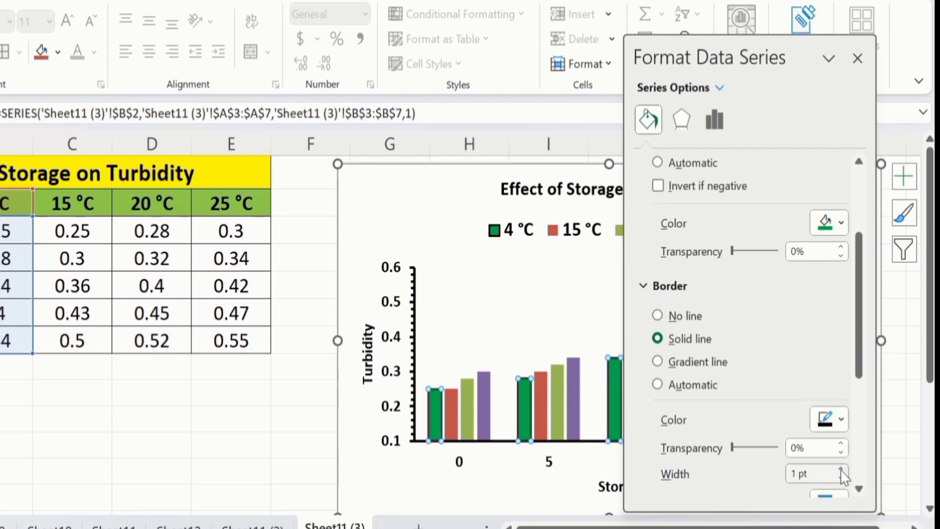
left_click(841, 469)
left_click(841, 468)
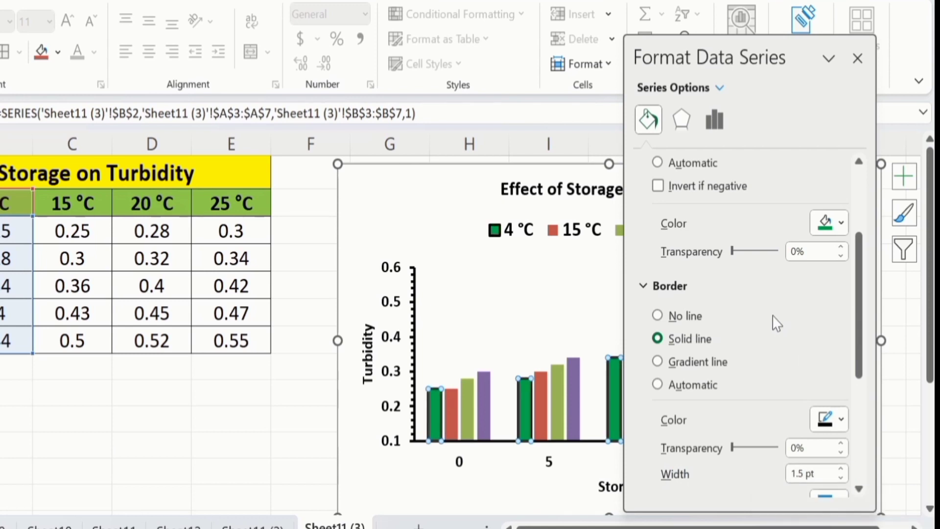
Give the 15 °C columns a solid 1.5 pt outline.
left_click(450, 399)
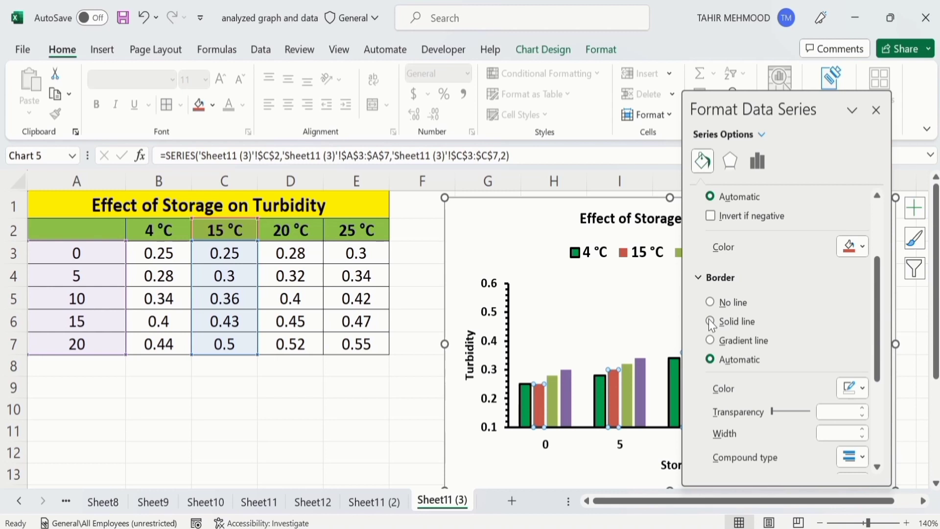
left_click(710, 322)
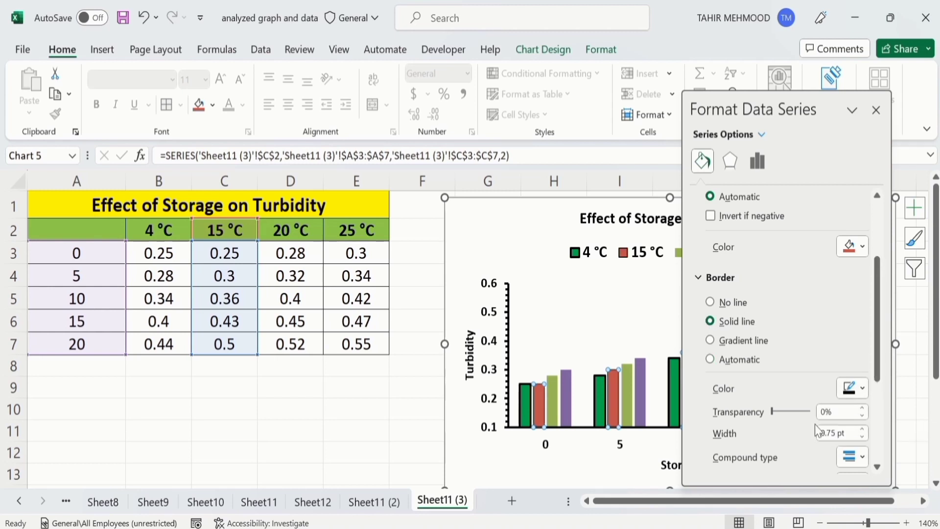
left_click(863, 430)
left_click(863, 430)
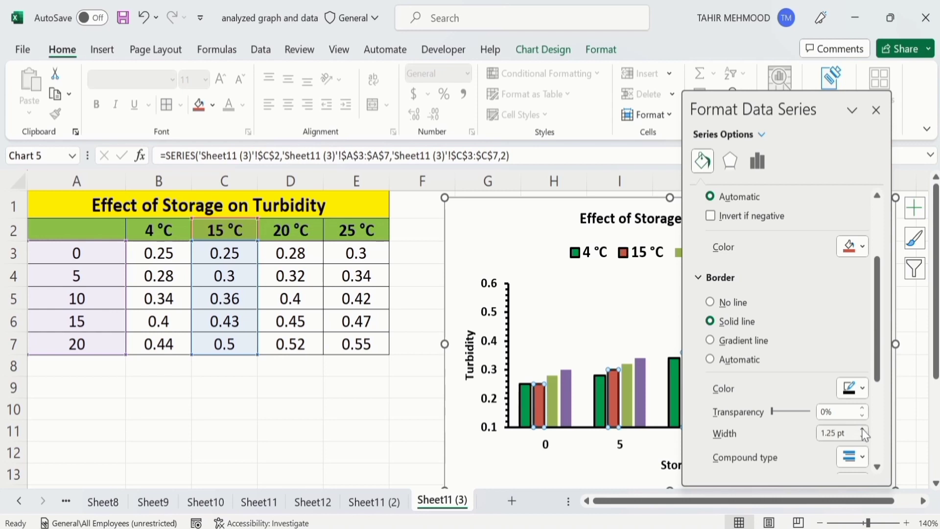
left_click(862, 429)
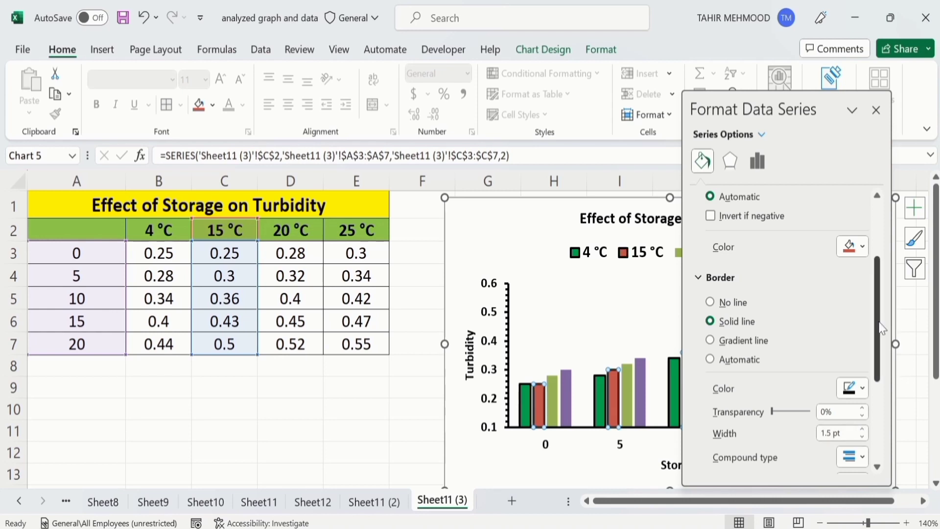
Fill the 15 °C columns with solid yellow.
left_click_drag(882, 328, 880, 263)
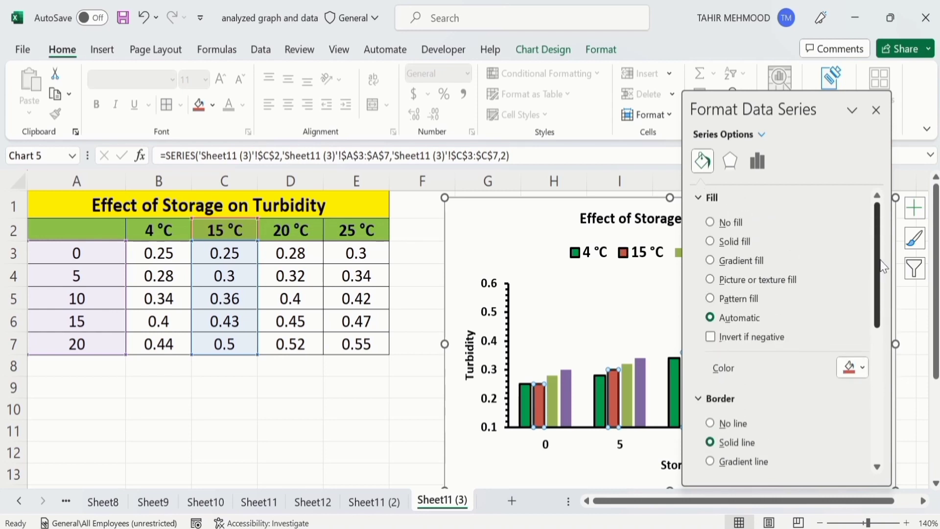
left_click(710, 241)
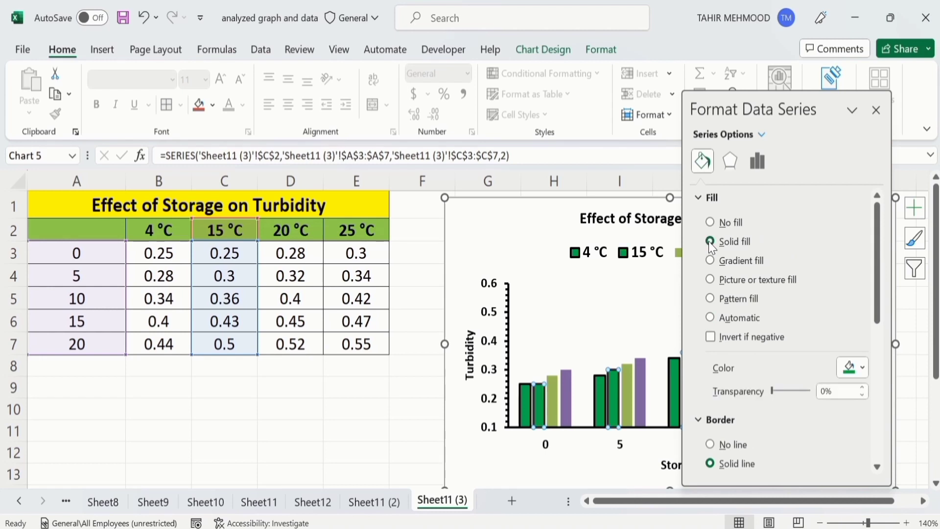
left_click(862, 368)
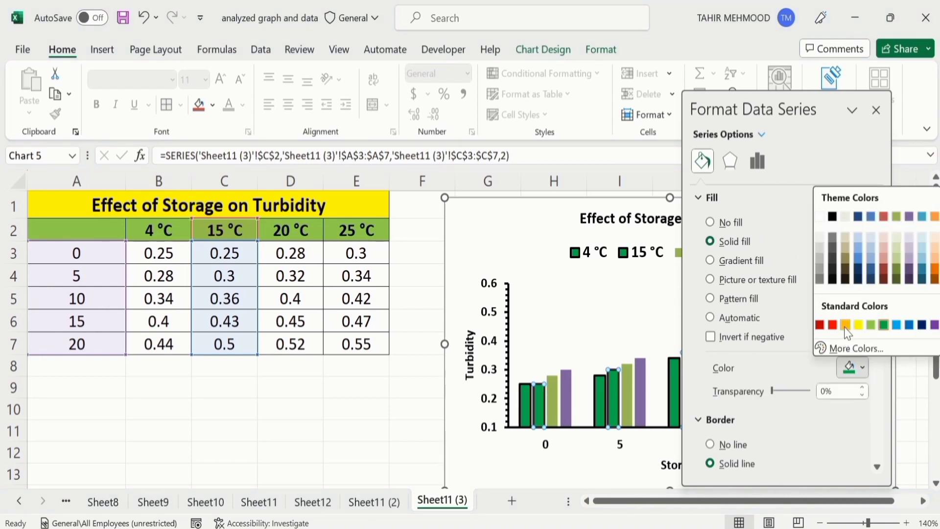
left_click(859, 325)
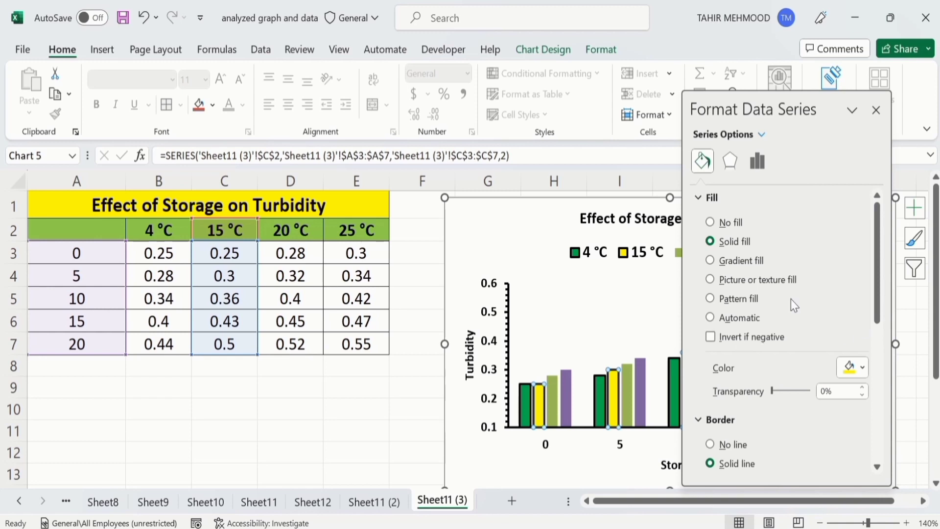
Set the Series Overlap to 0%.
left_click(758, 163)
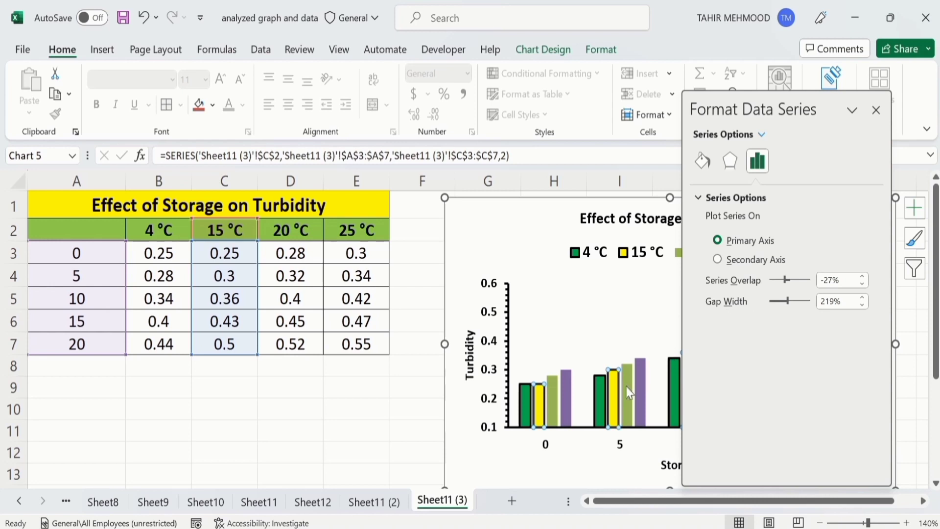
mouse_move(636, 390)
left_click(823, 281)
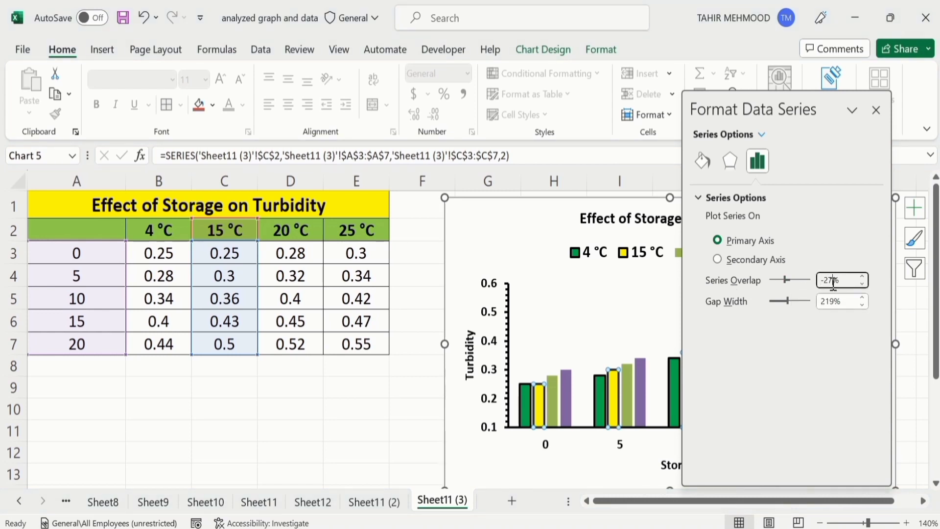
key("BackSpace")
key("BackSpace")
type("0")
left_click(416, 404)
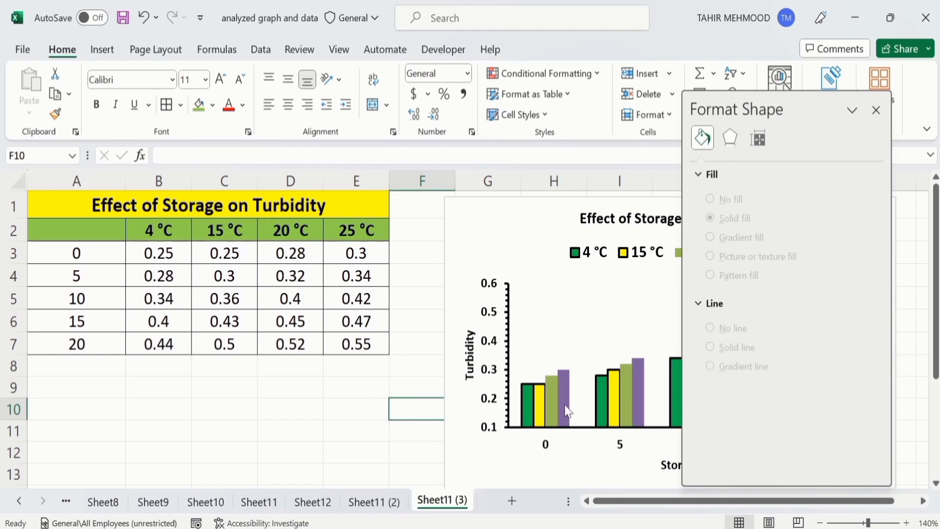
Widen the Gap Width between column groups to 379%.
mouse_move(551, 407)
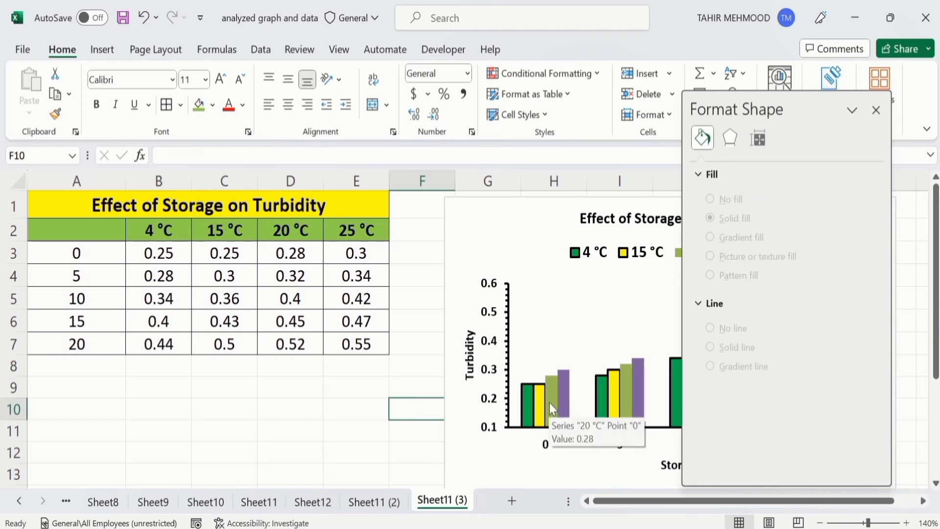
left_click(540, 407)
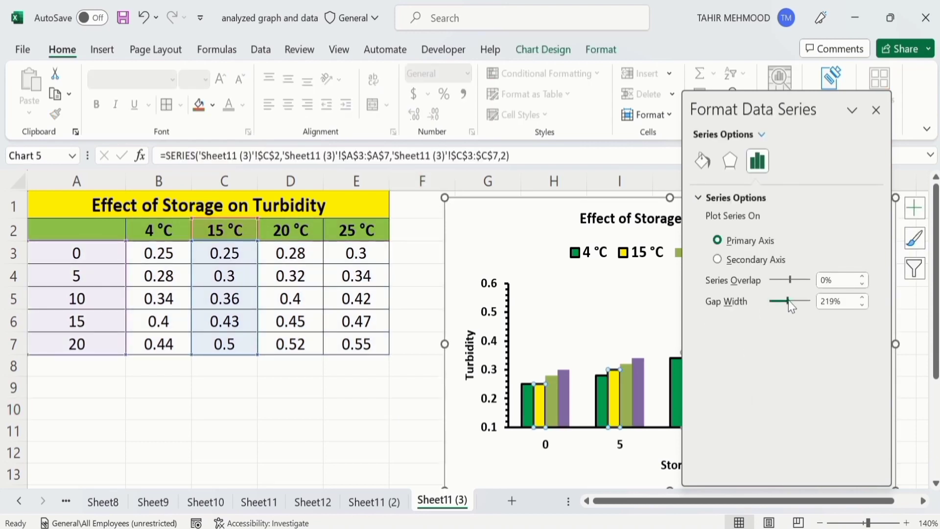
left_click_drag(788, 301, 777, 300)
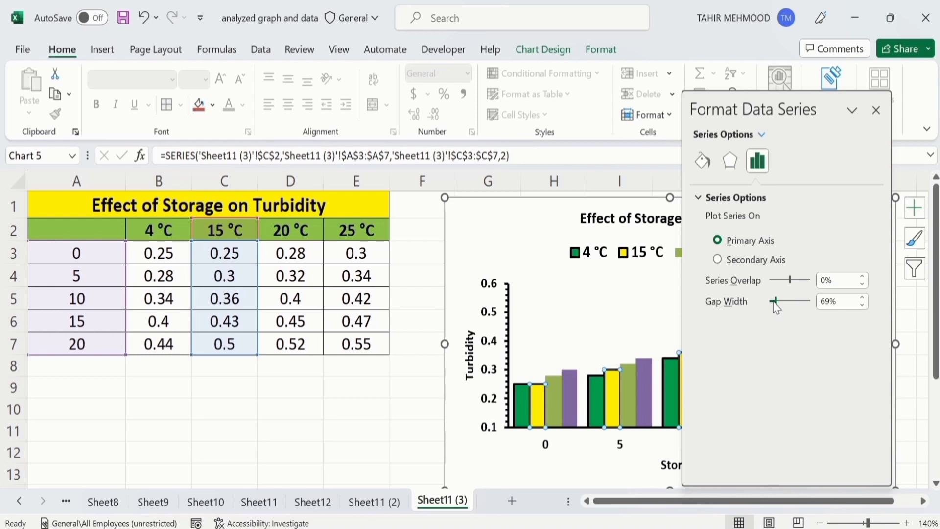
left_click_drag(774, 301, 799, 301)
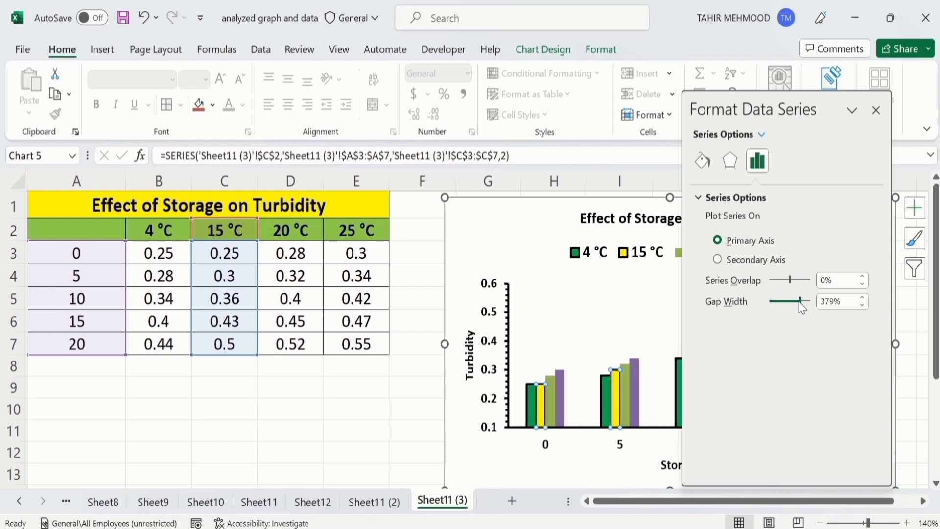